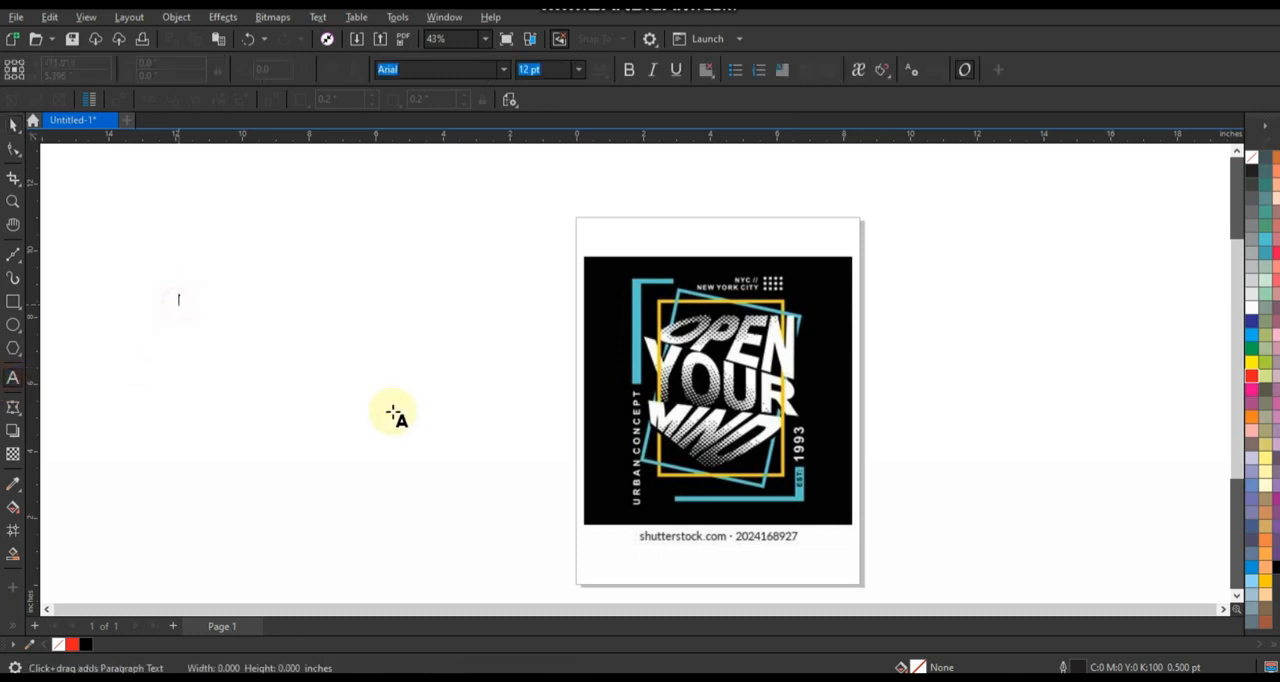
Write the text "OPEN YOUR MIND" on three lines in the empty area beside the page.
type("oP")
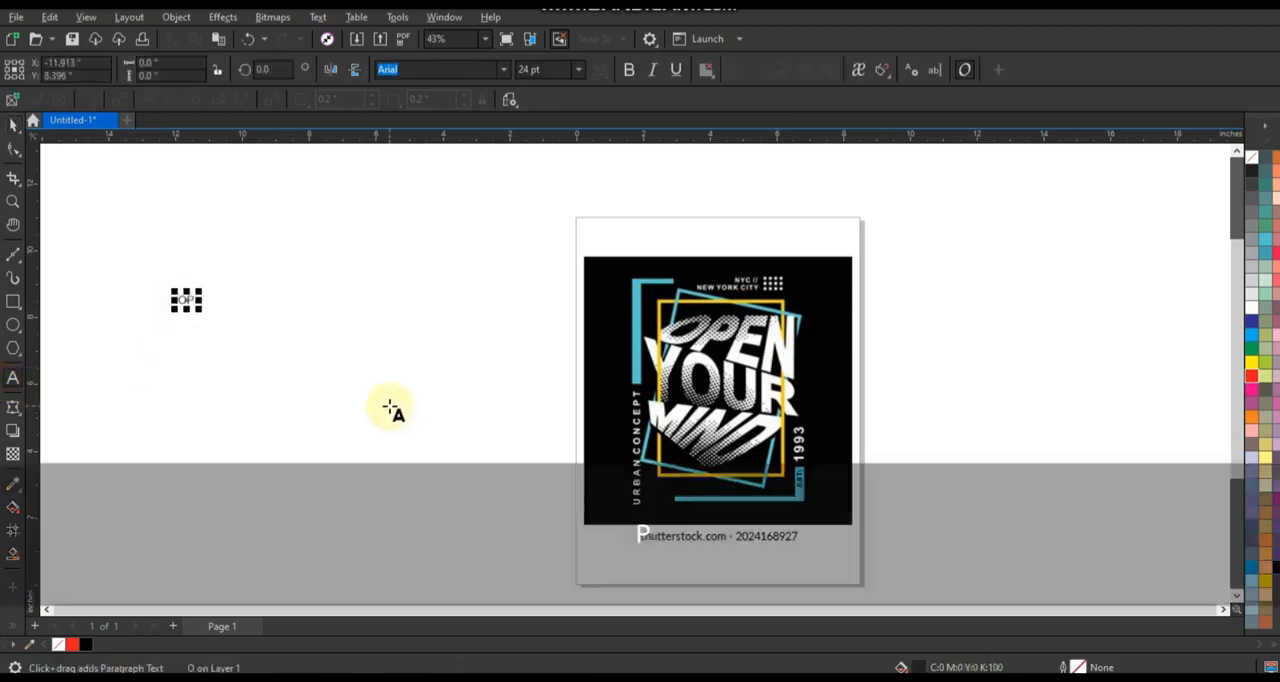
type("EN")
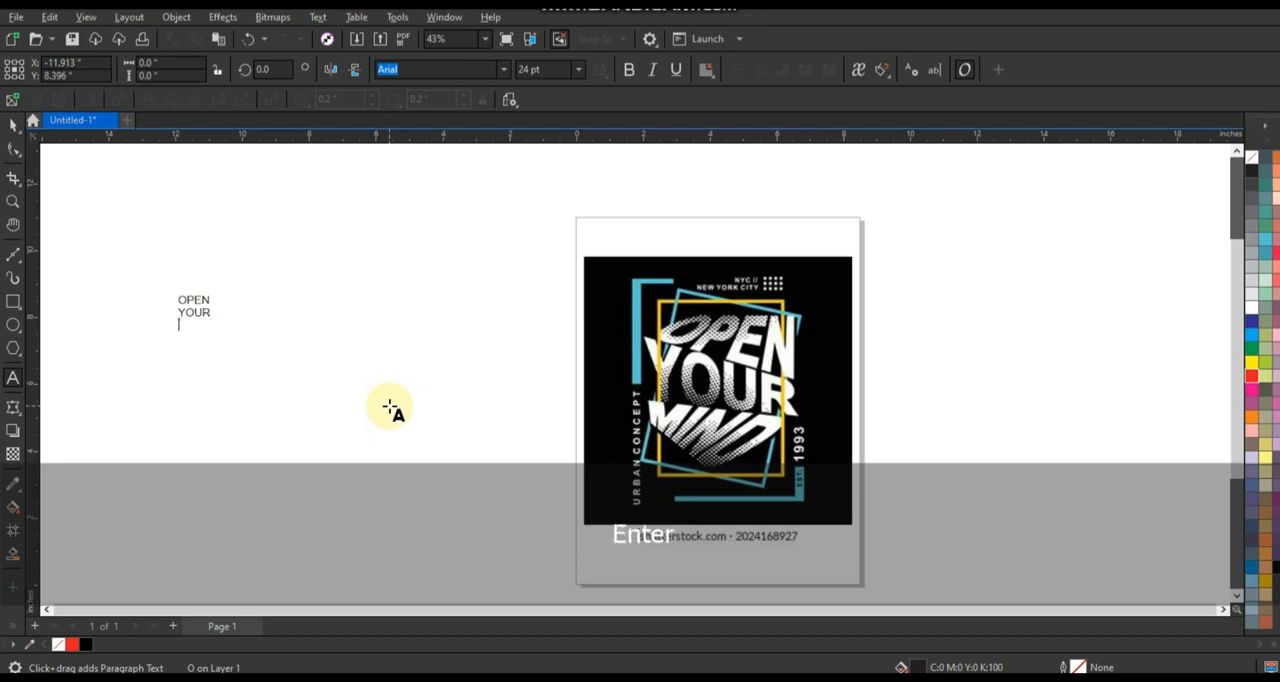
left_click(12, 122)
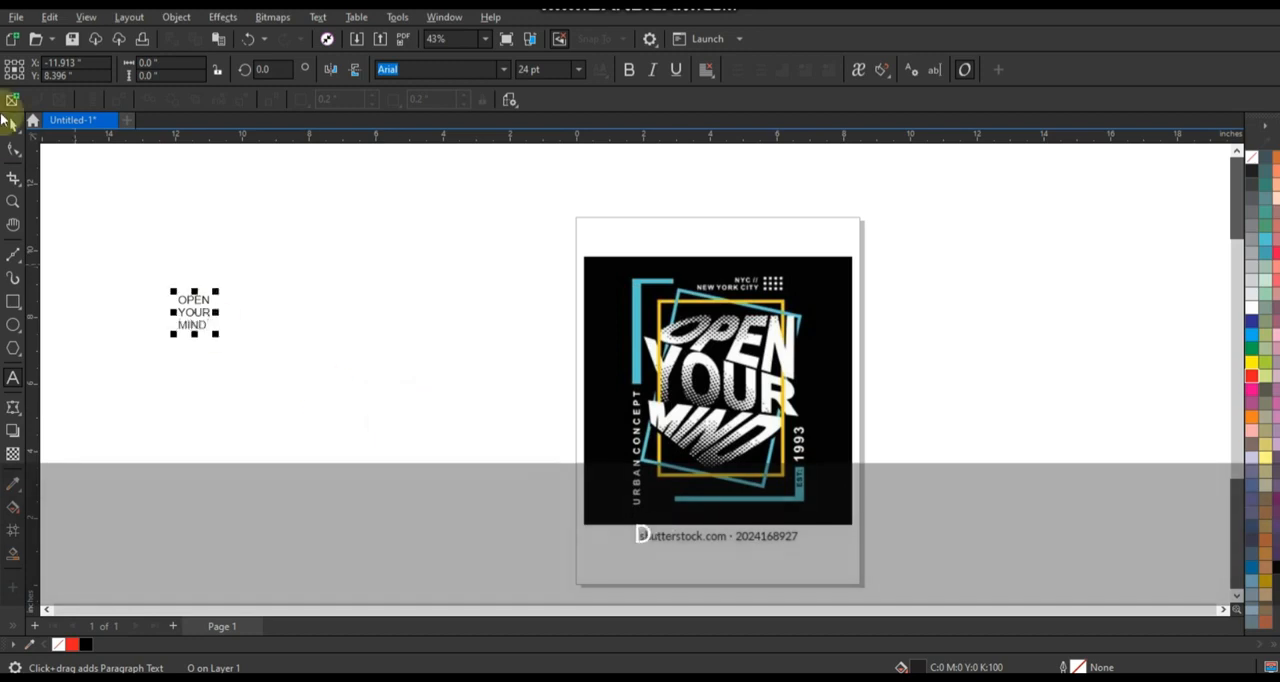
Enlarge the three-line text proportionally to about 5.1 by 5.3 inches and place it beside the reference artwork.
scroll(152, 289, "up", 2)
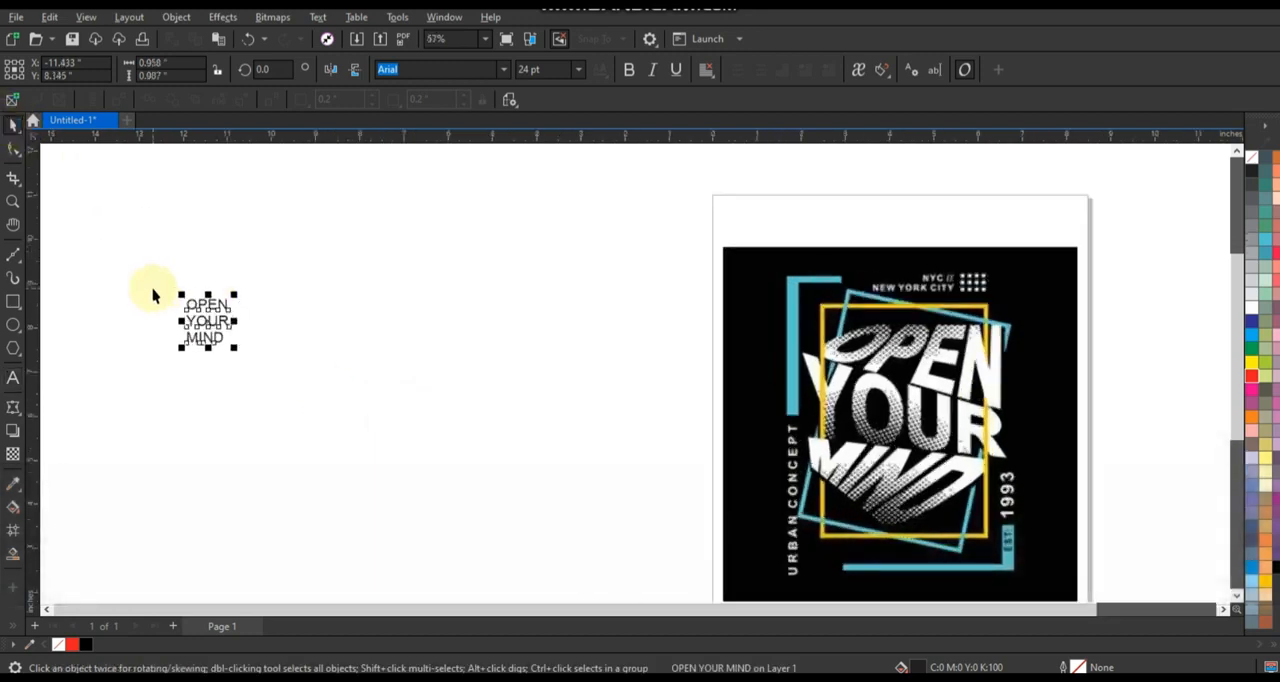
scroll(245, 360, "down", 1)
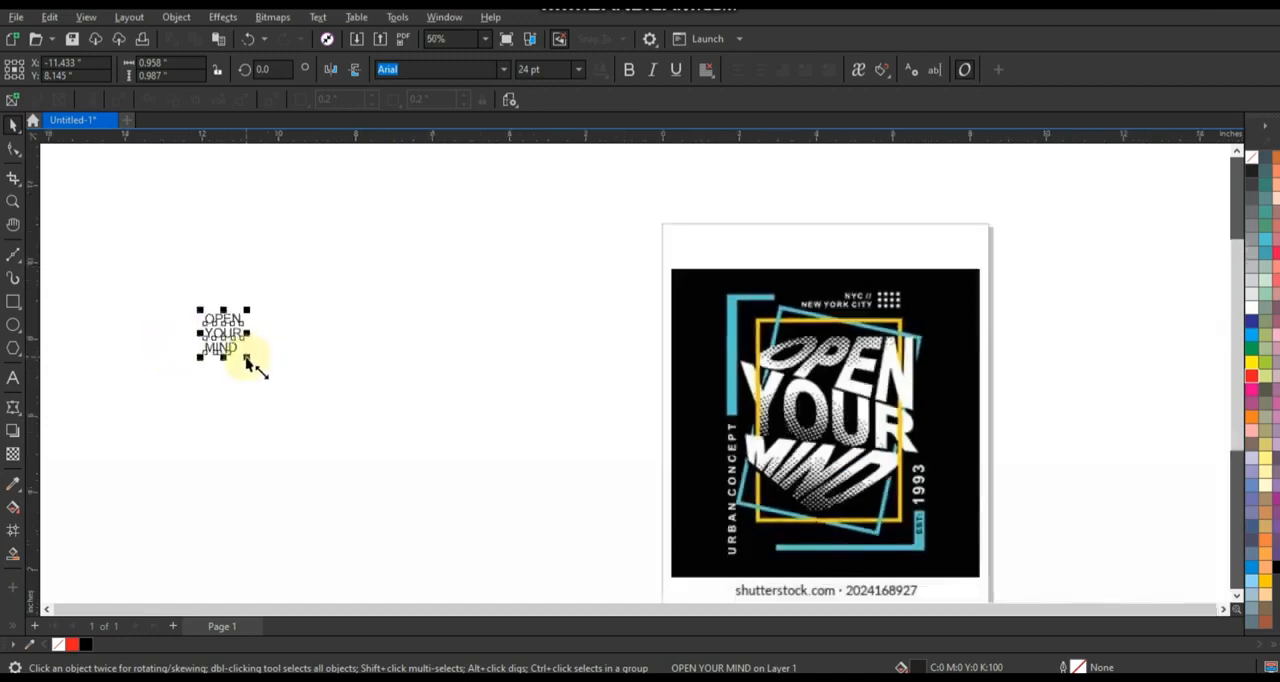
left_click_drag(247, 358, 366, 431)
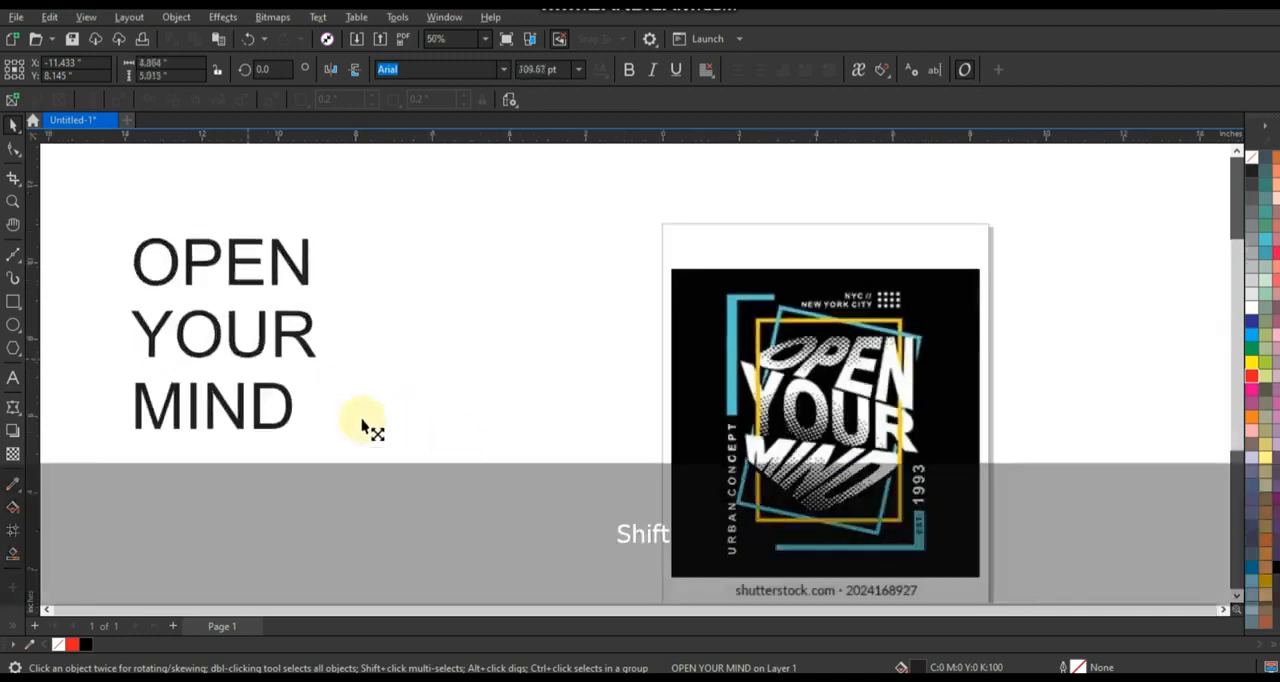
left_click_drag(196, 261, 410, 398)
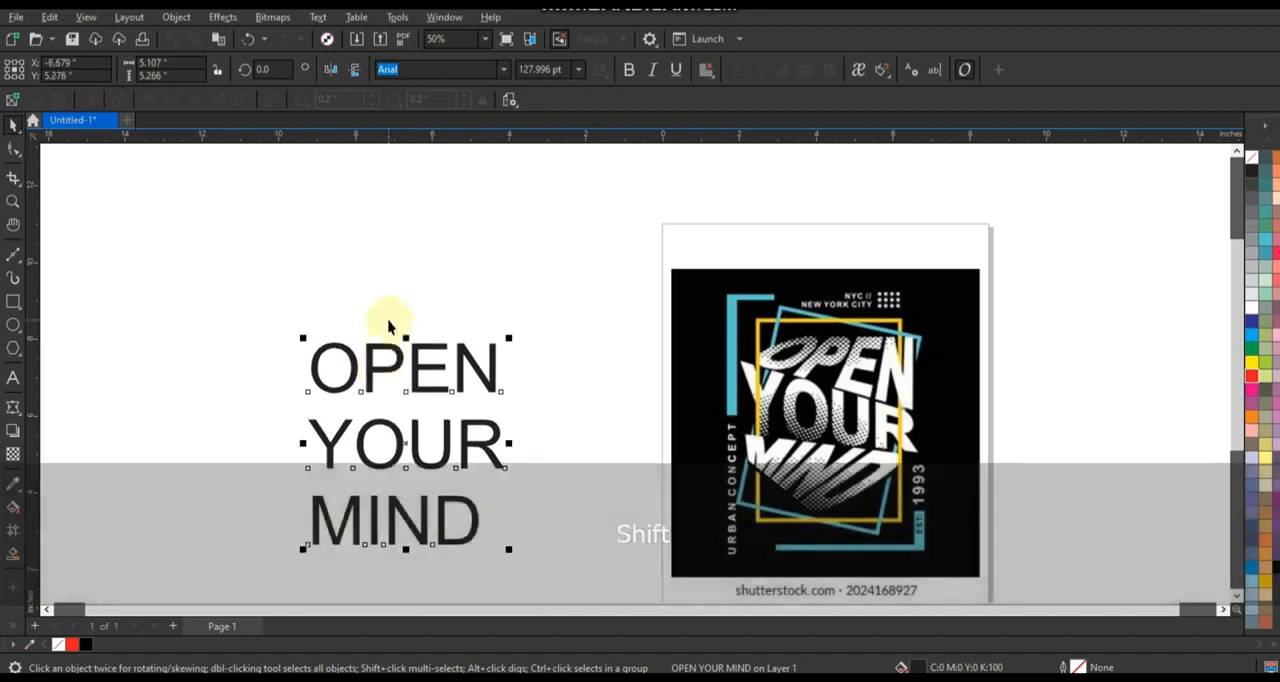
Change the font of the three-line text to Arial Black.
scroll(394, 163, "up", 1)
scroll(392, 170, "down", 1)
scroll(474, 221, "up", 1)
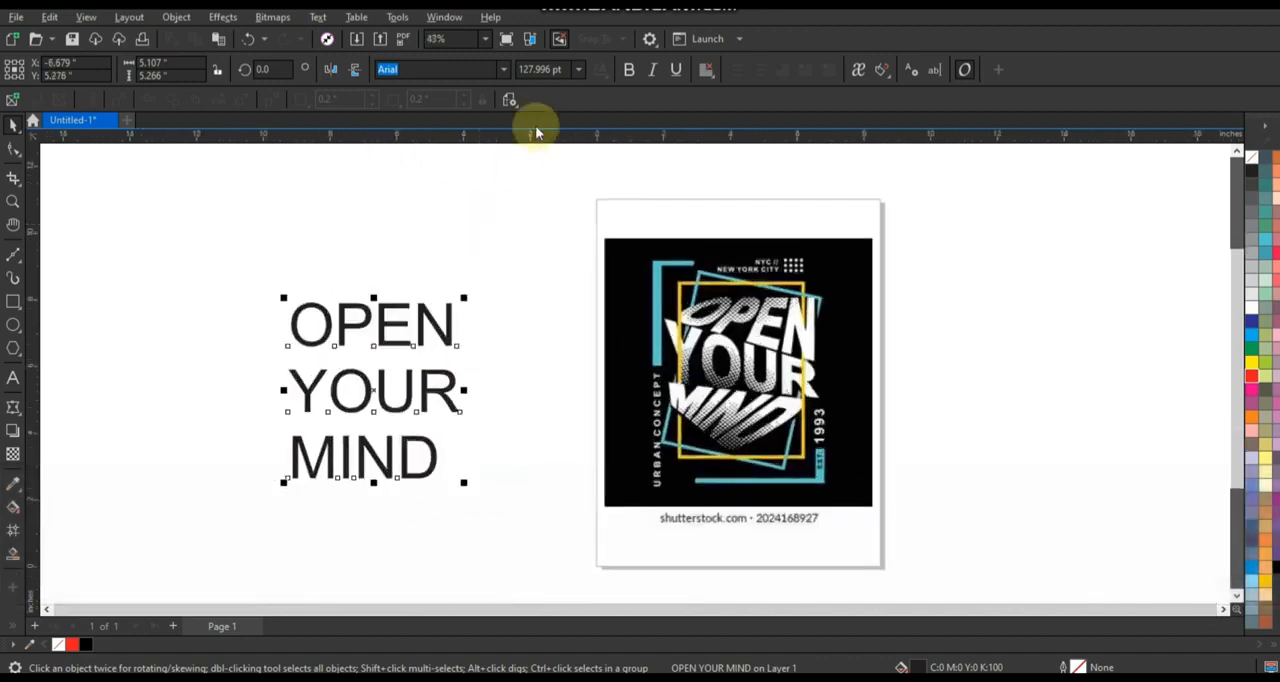
left_click(496, 72)
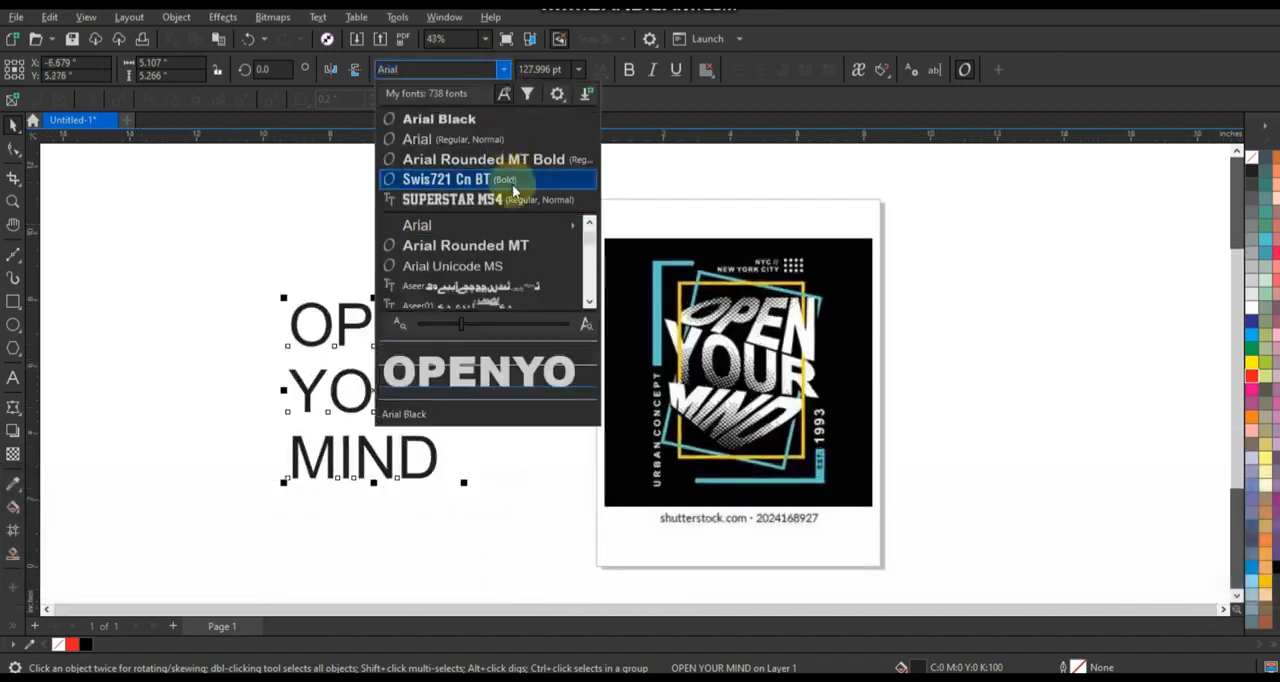
mouse_move(531, 224)
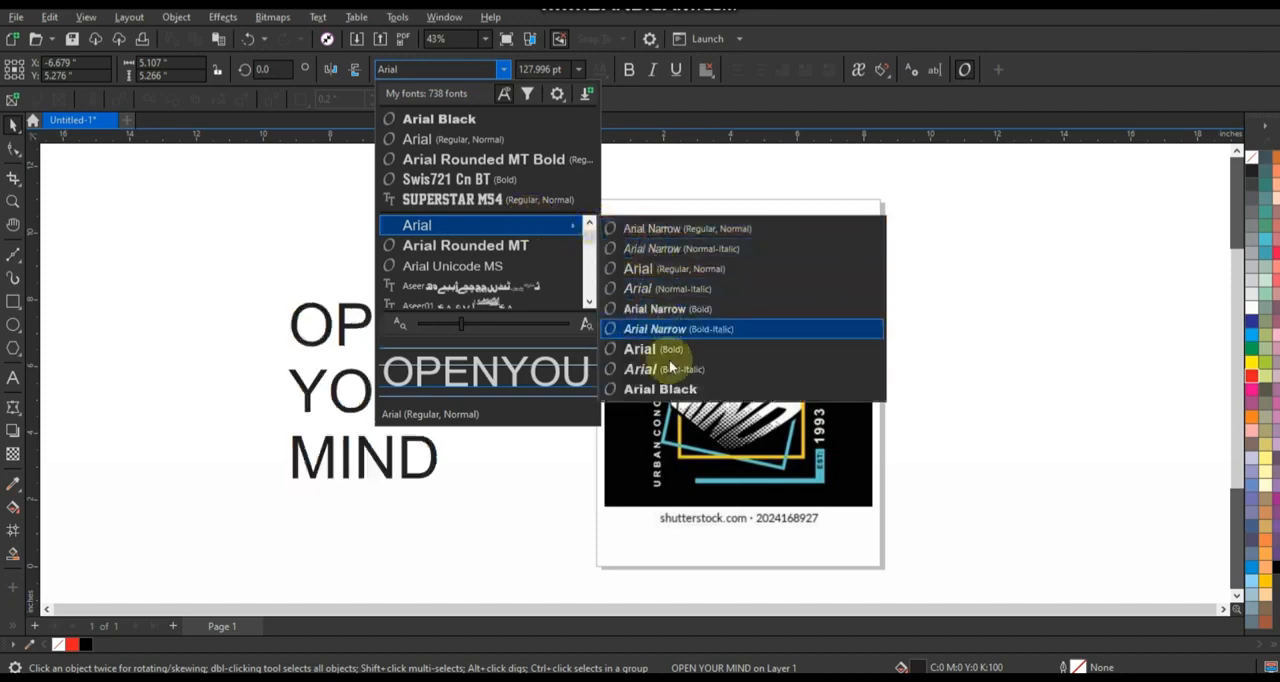
left_click(676, 389)
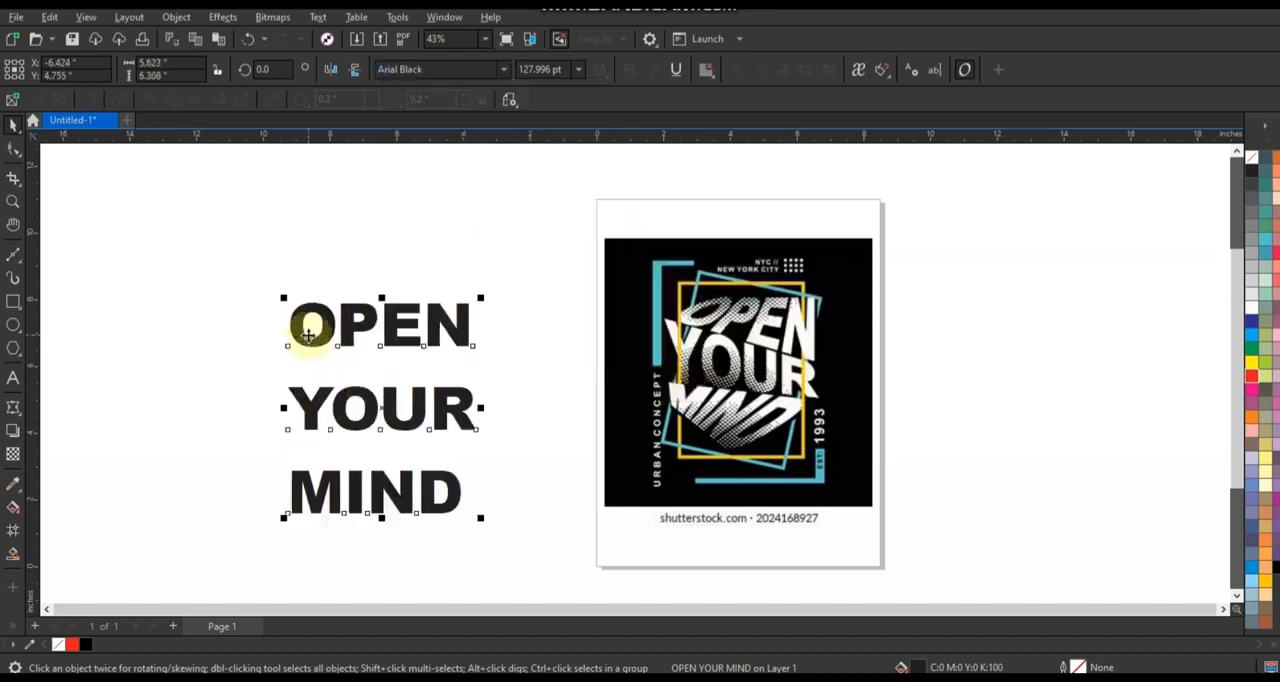
Break the text apart into separate words and convert all three to curves.
key("ctrl")
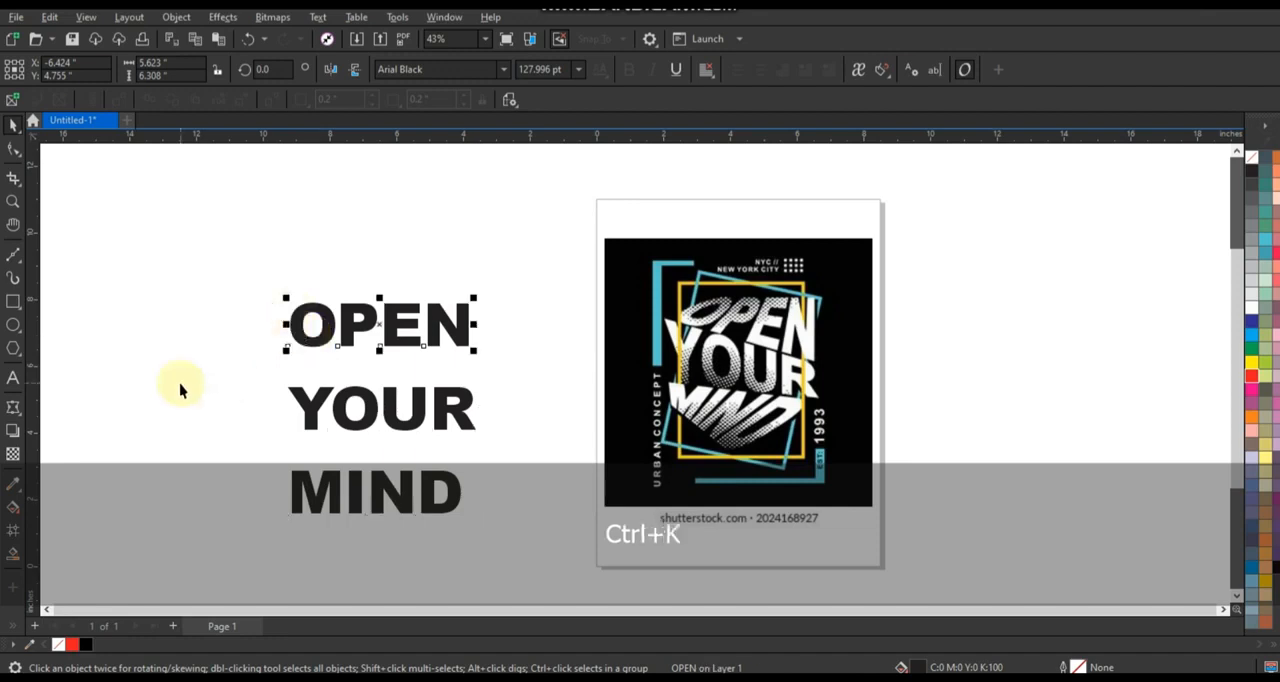
scroll(225, 355, "down", 1)
left_click_drag(240, 272, 489, 572)
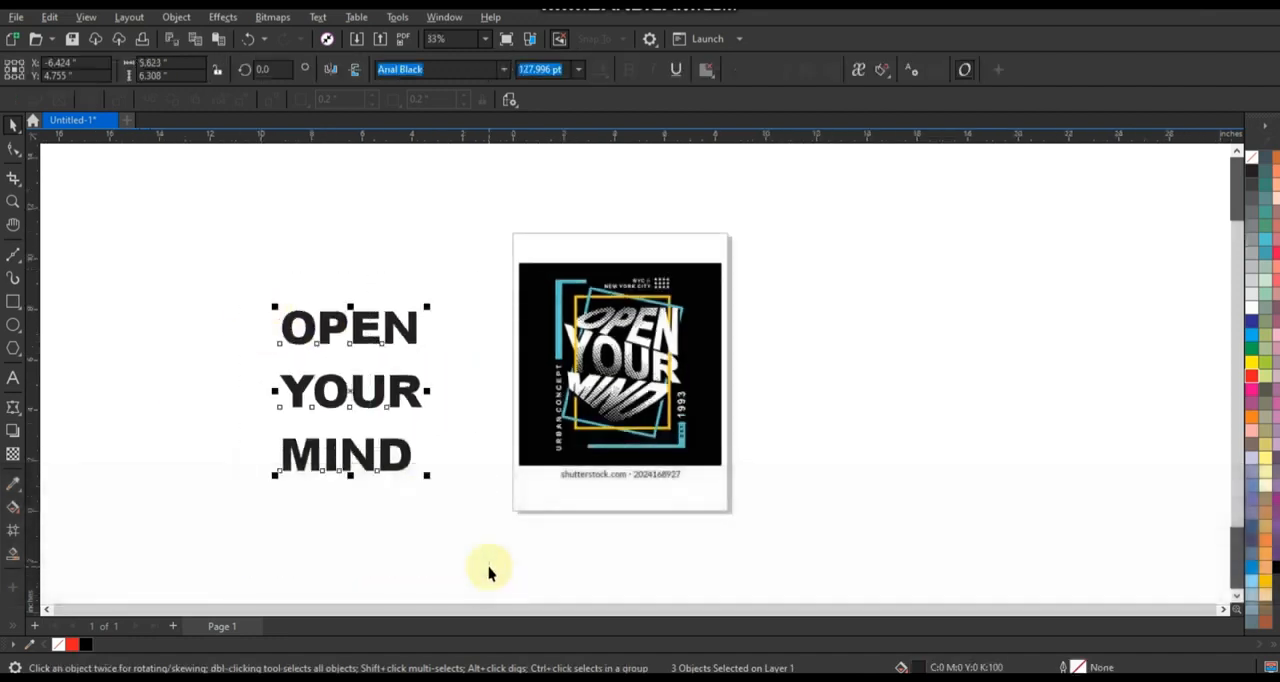
key("ctrl")
key("ctrl+q")
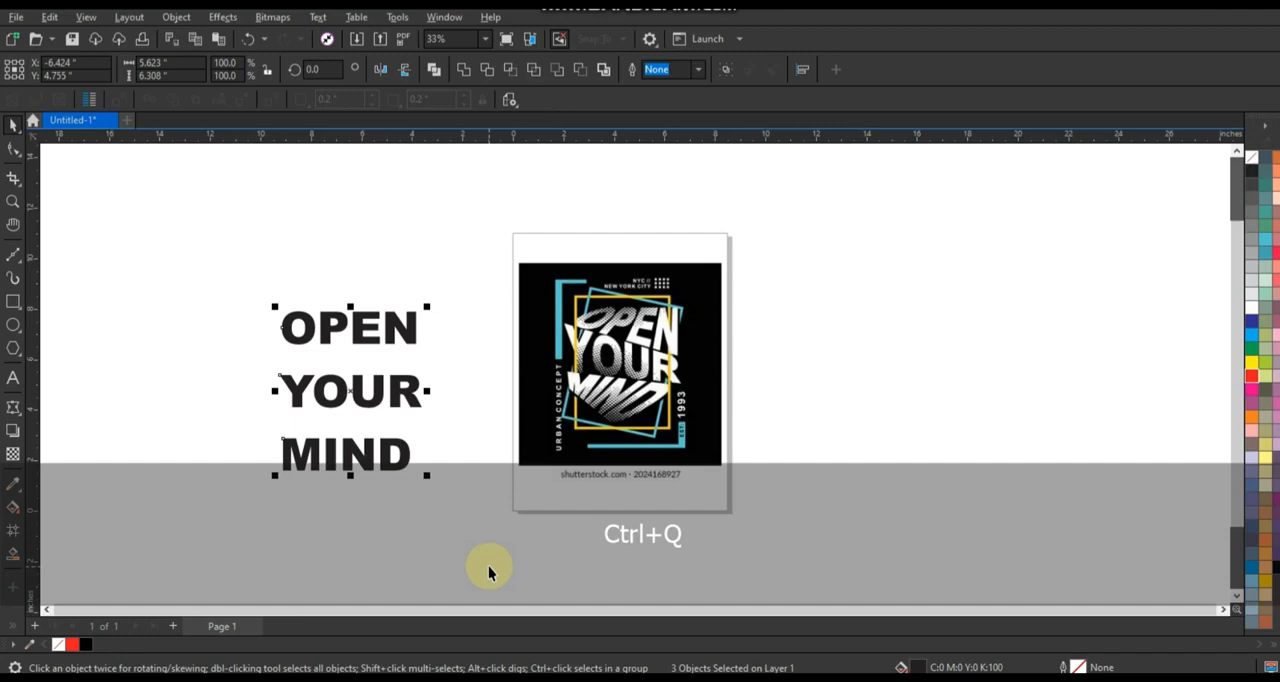
key("Right")
Place the word OPEN over its counterpart in the reference artwork and fill it with red.
scroll(306, 540, "up", 1)
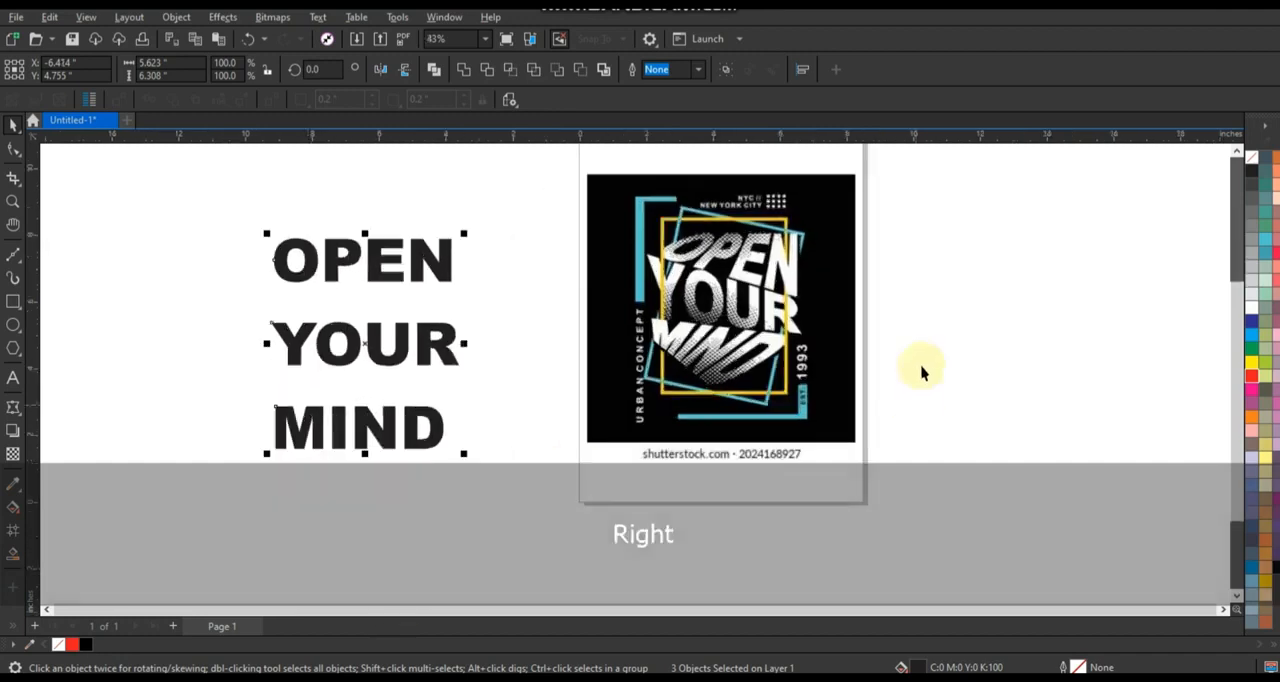
scroll(869, 330, "up", 1)
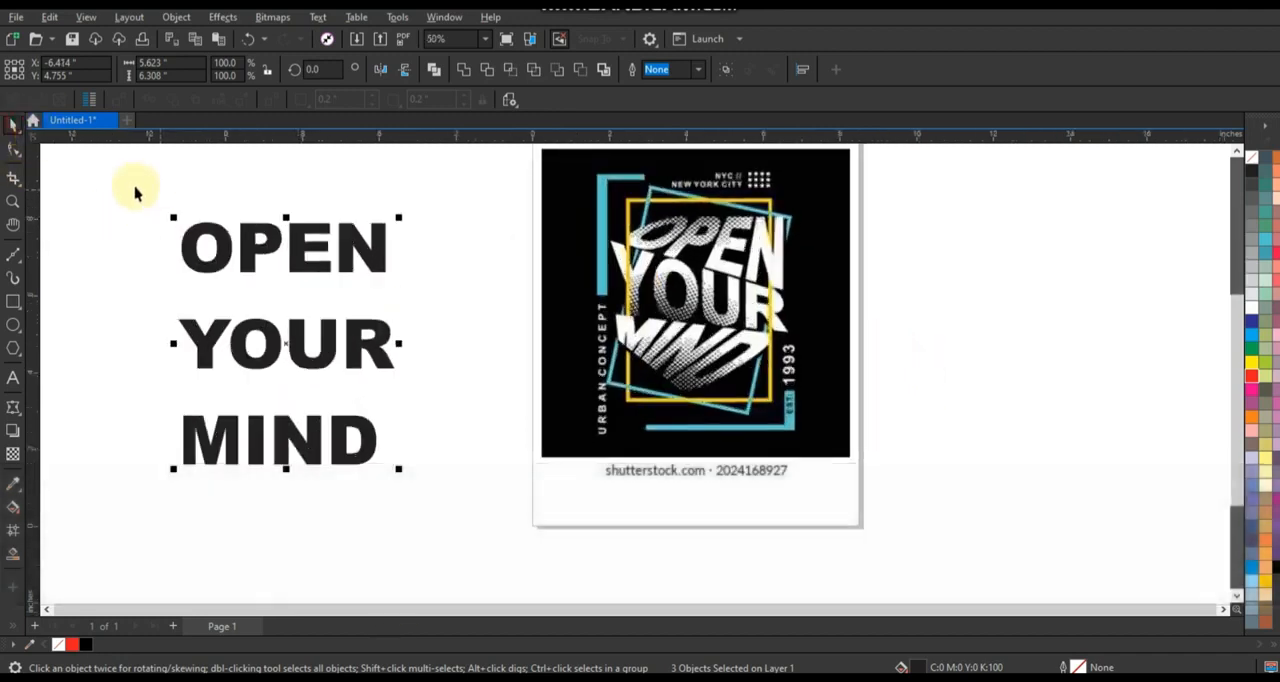
left_click(140, 194)
left_click_drag(151, 200, 404, 296)
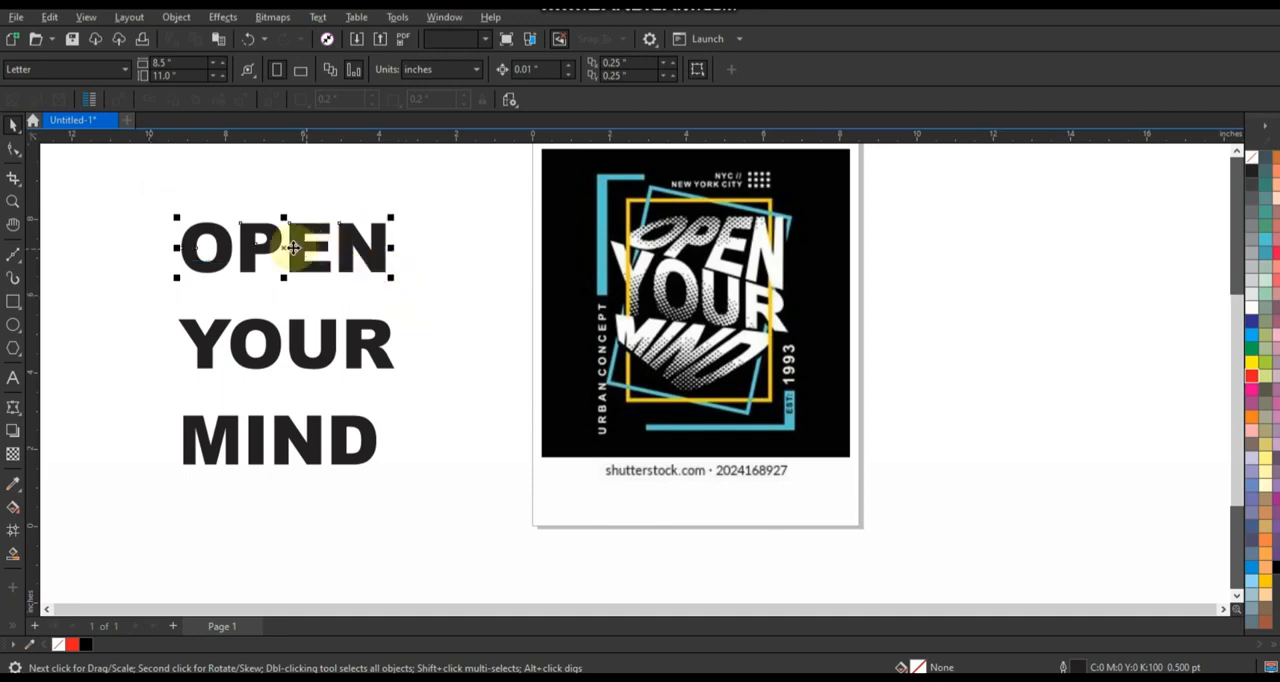
left_click_drag(292, 247, 707, 226)
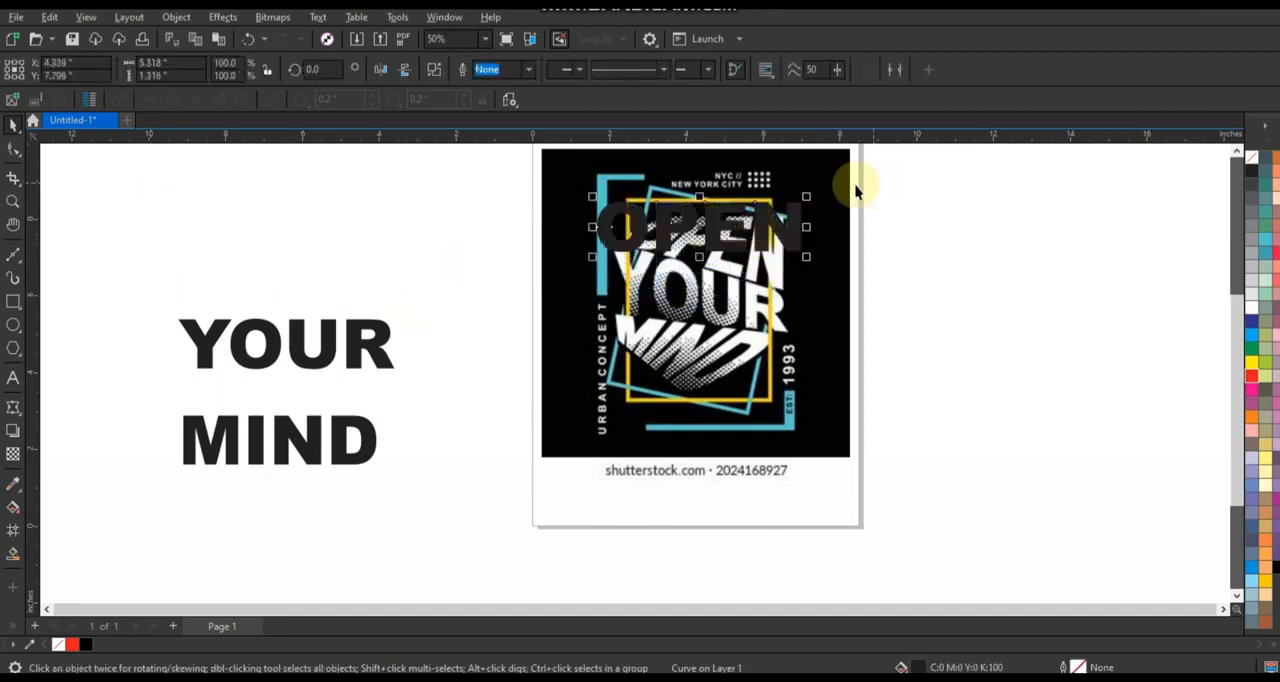
scroll(856, 191, "up", 2)
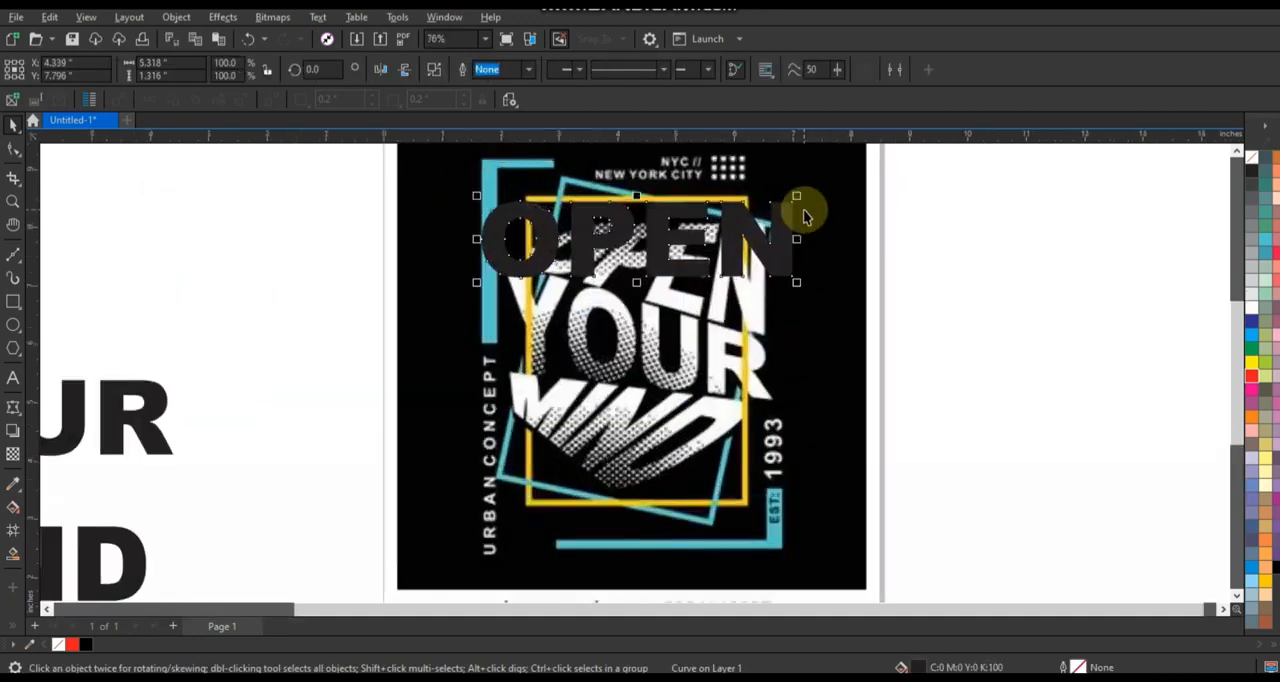
left_click(1250, 378)
scroll(915, 197, "up", 1)
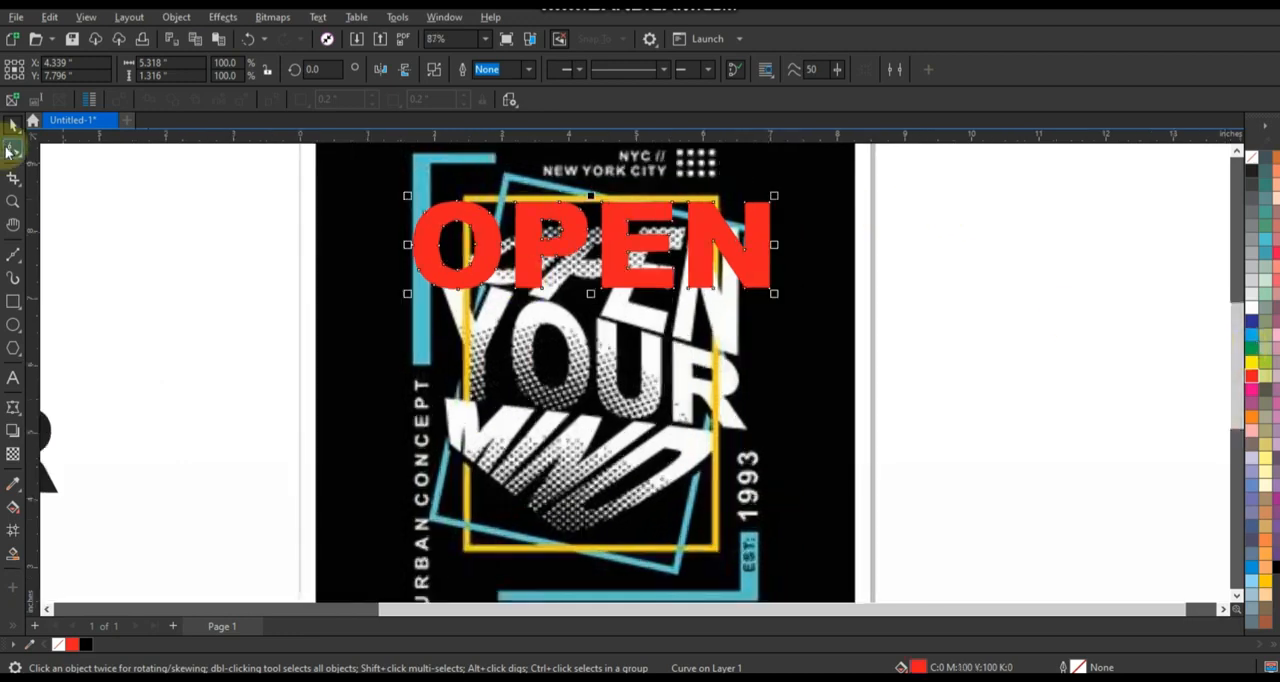
Apply an envelope to the red OPEN and delete the midpoint nodes so only the four corner nodes remain.
left_click(12, 150)
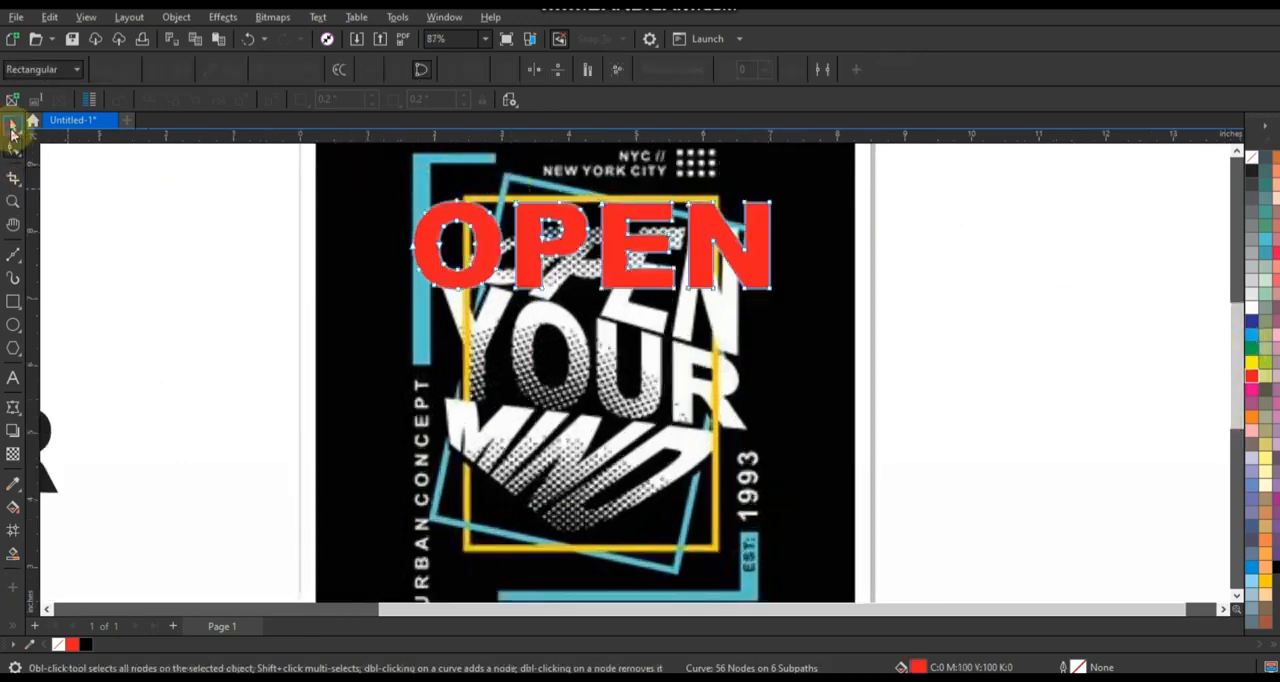
left_click(12, 126)
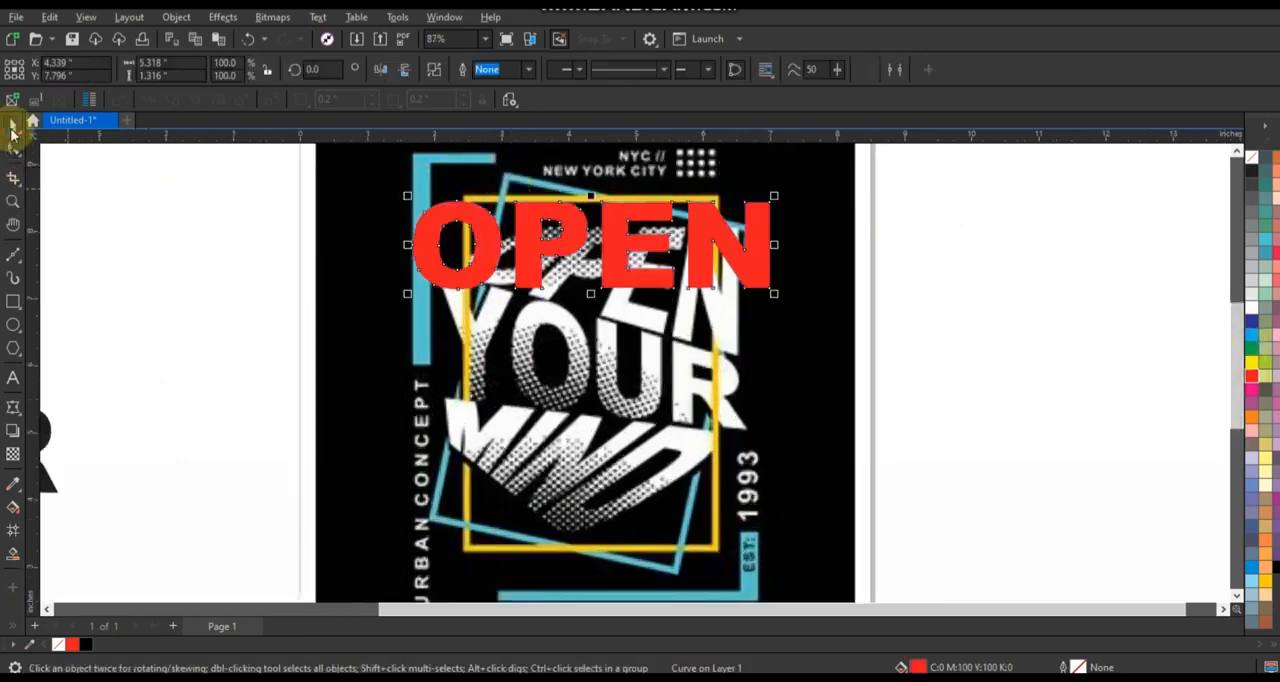
left_click(13, 408)
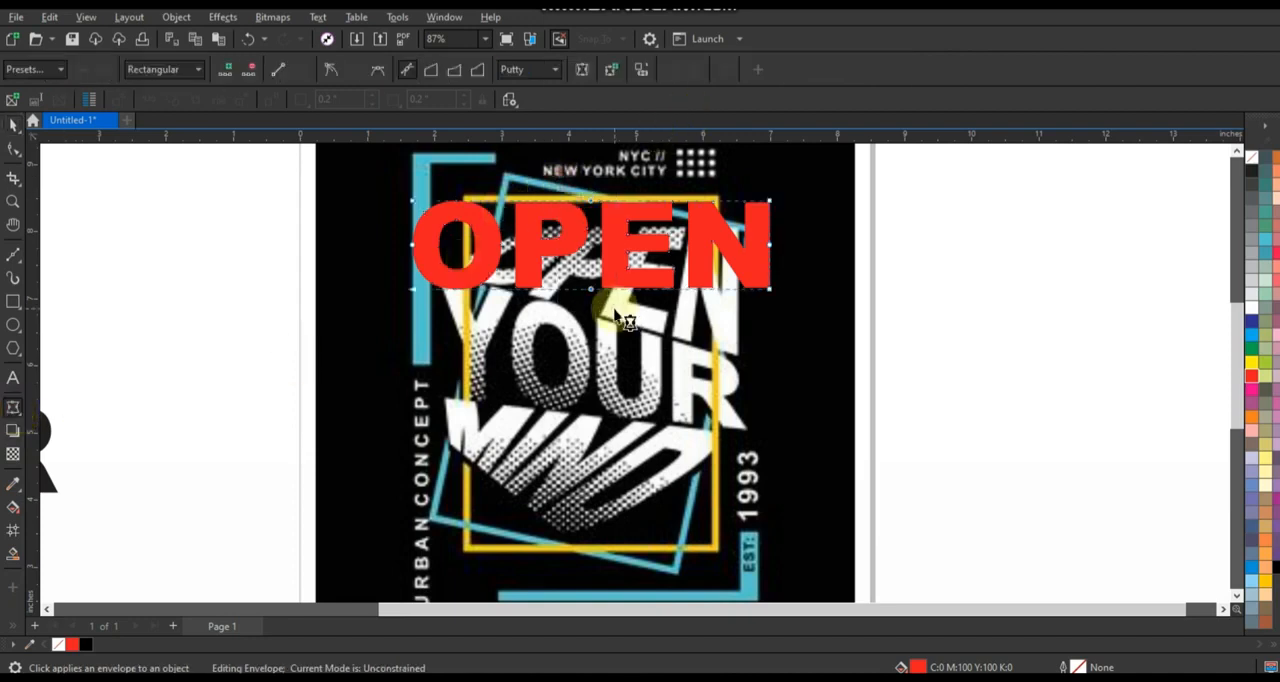
key("Delete")
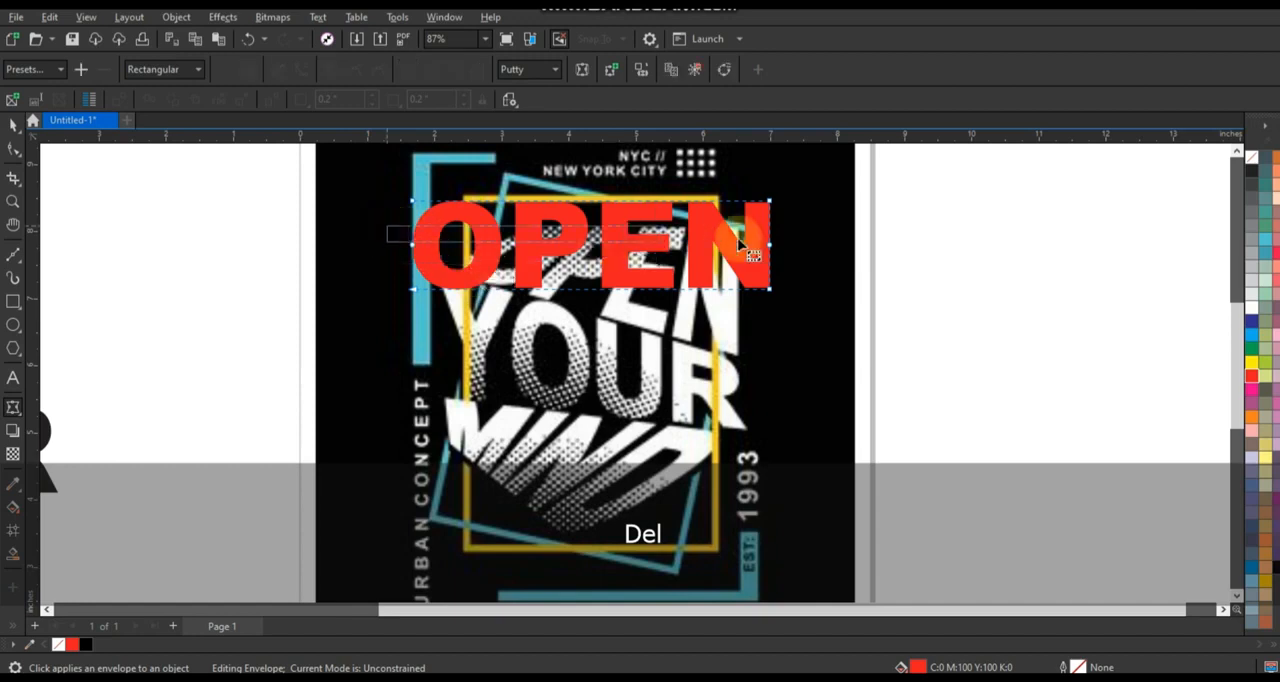
key("ctrl+z")
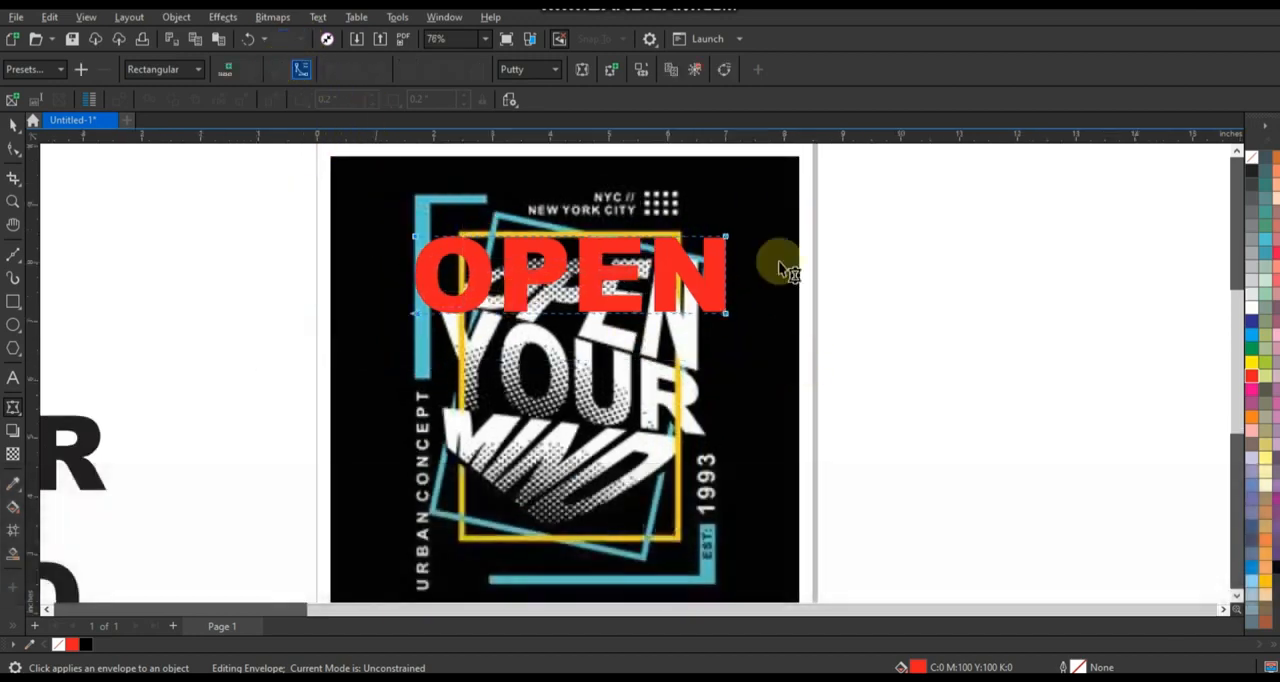
Reshape the envelope of OPEN by moving its corner nodes to match the slanted word in the reference artwork.
scroll(763, 269, "up", 3)
left_click_drag(705, 337, 662, 425)
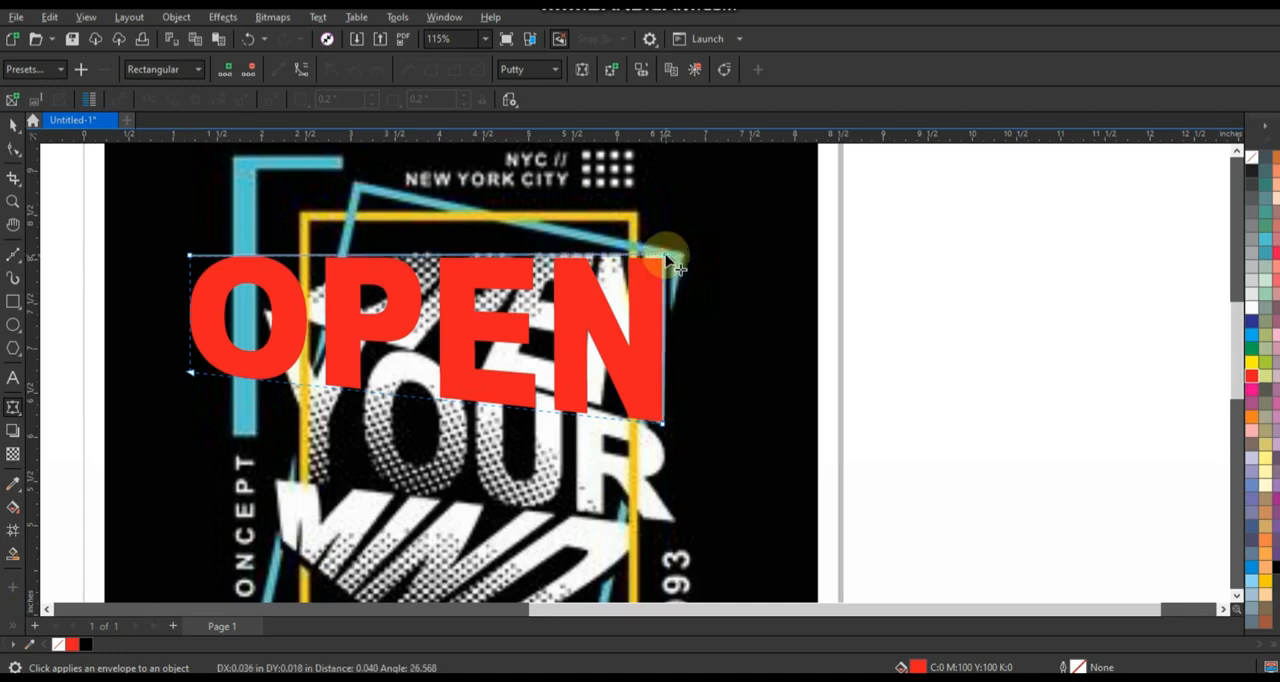
left_click_drag(189, 257, 365, 256)
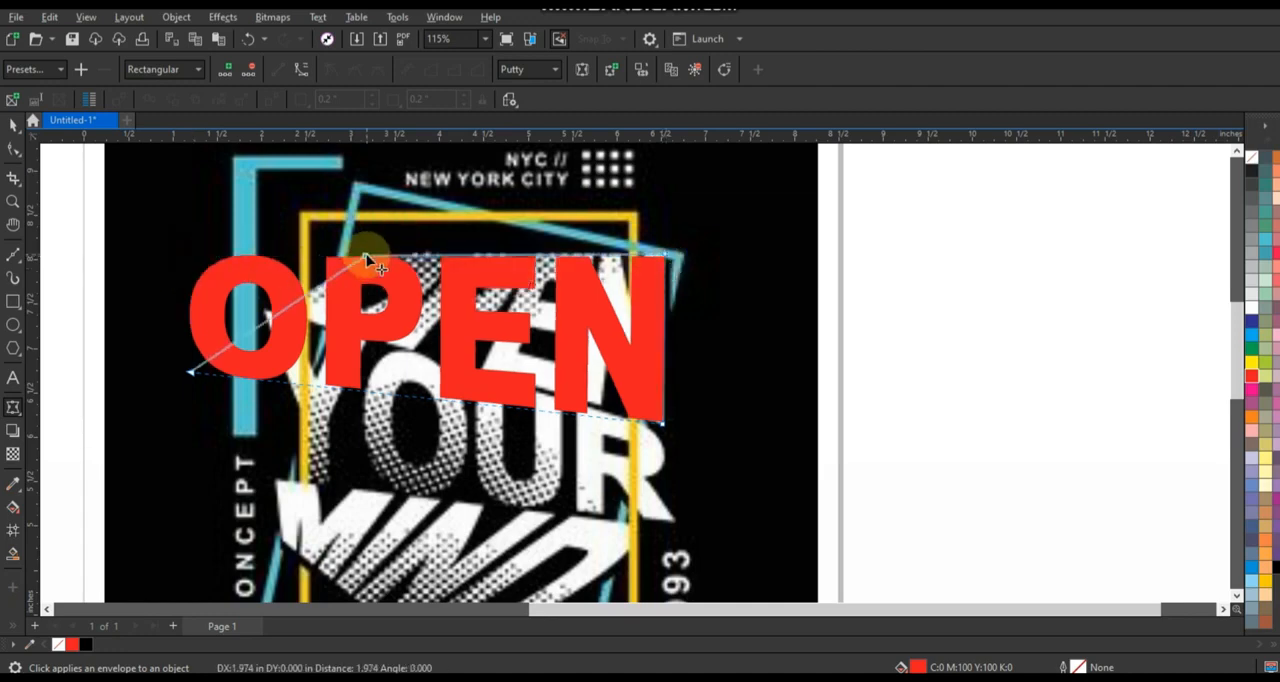
left_click_drag(195, 374, 286, 311)
left_click_drag(366, 255, 382, 251)
left_click_drag(289, 313, 276, 310)
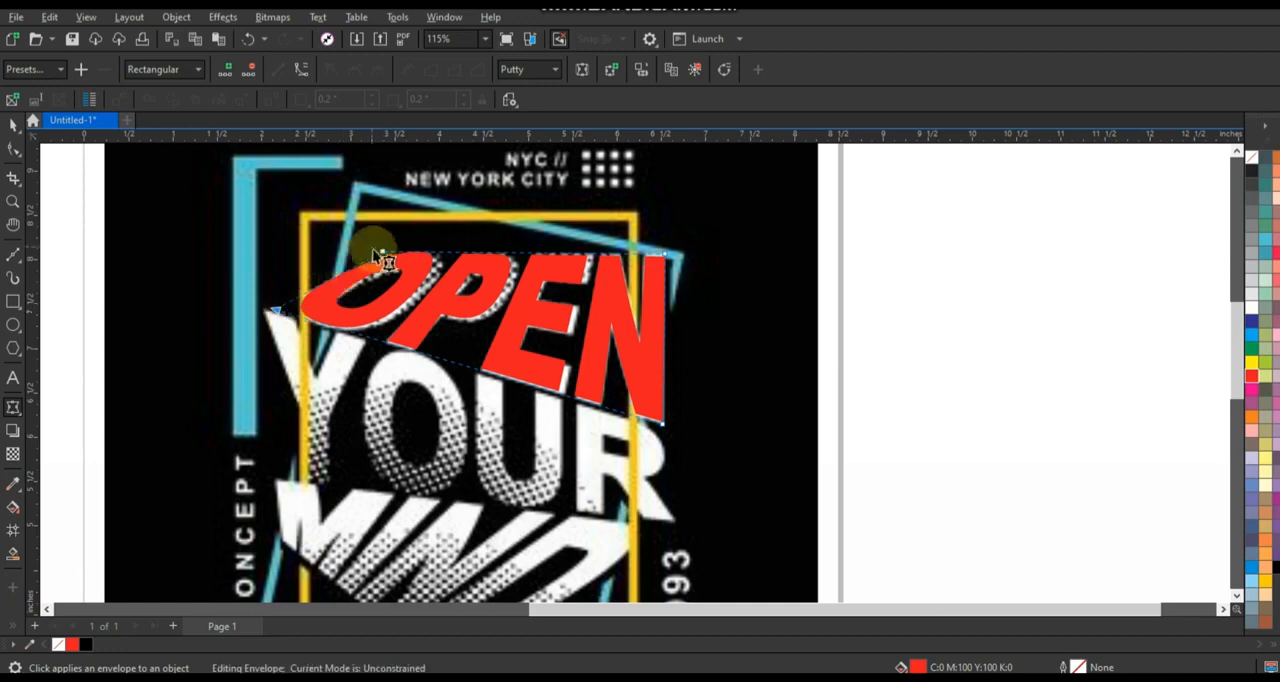
left_click_drag(381, 253, 390, 250)
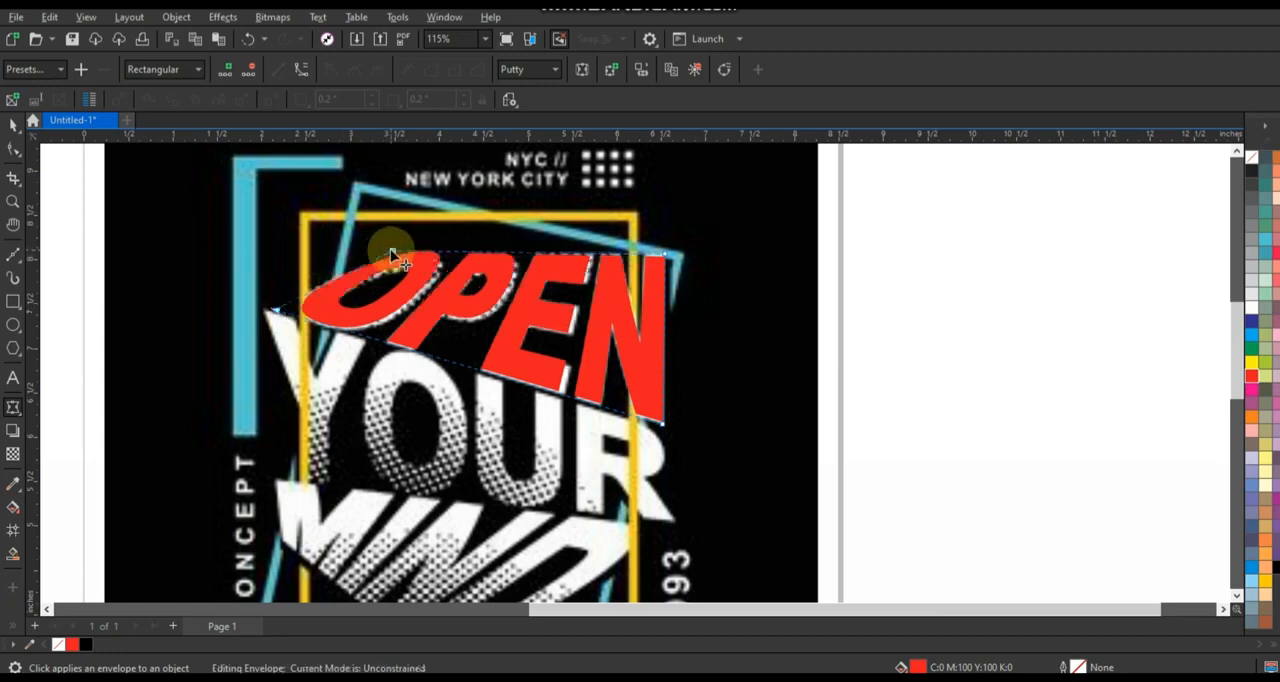
left_click(13, 123)
Fill the word YOUR with red and place it over its counterpart in the reference artwork.
scroll(655, 362, "down", 3)
scroll(203, 374, "up", 1)
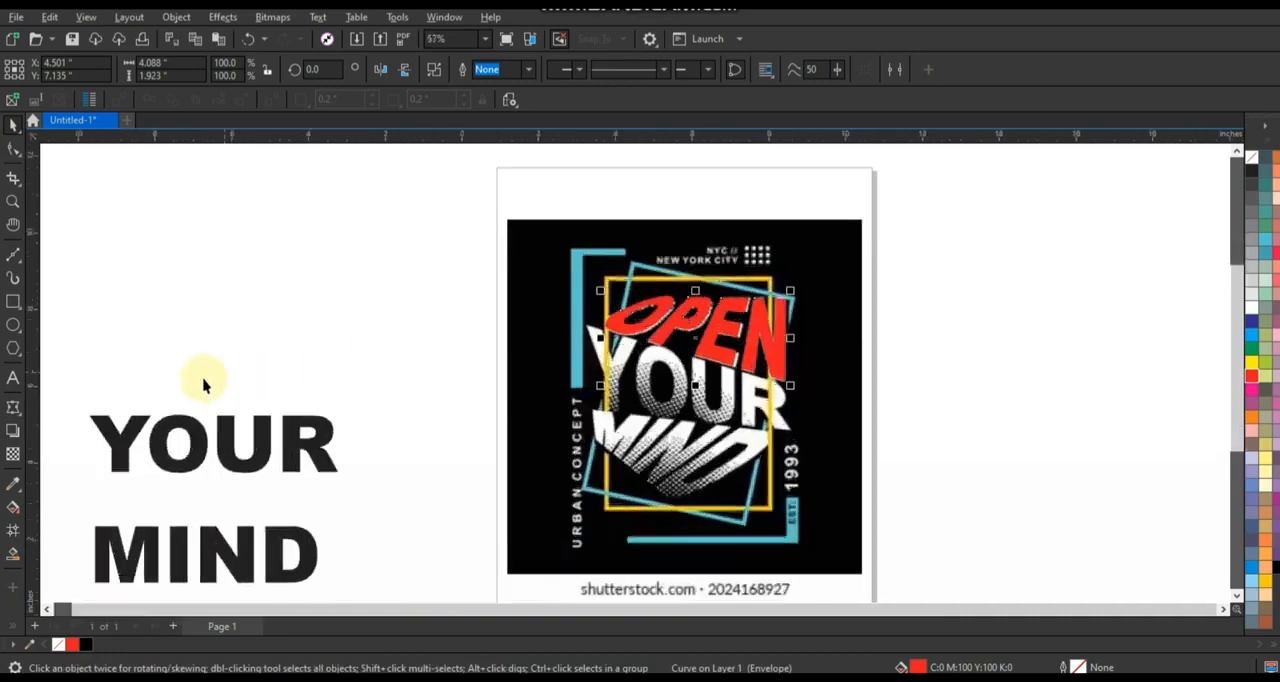
left_click(200, 443)
left_click(1251, 376)
left_click_drag(217, 435, 685, 389)
scroll(893, 368, "up", 3)
scroll(690, 407, "down", 2)
scroll(563, 487, "up", 1)
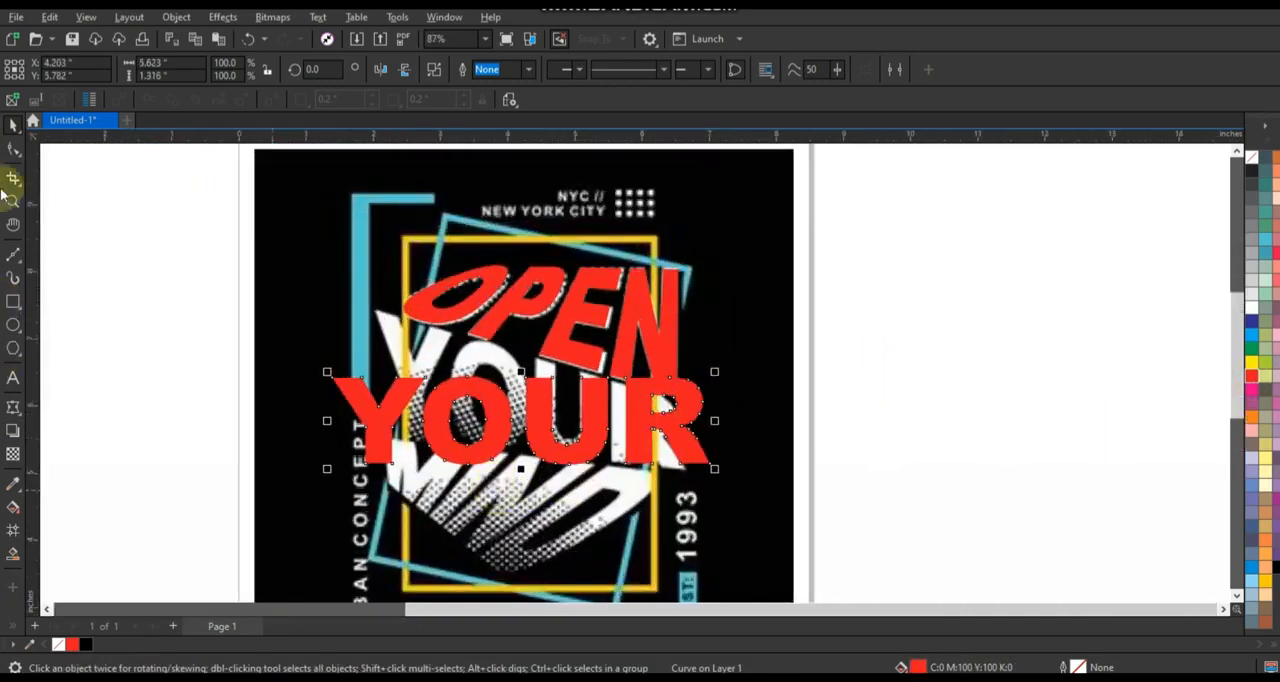
Apply an envelope to the red YOUR, delete its midpoint nodes and select the remaining corner nodes.
left_click(12, 408)
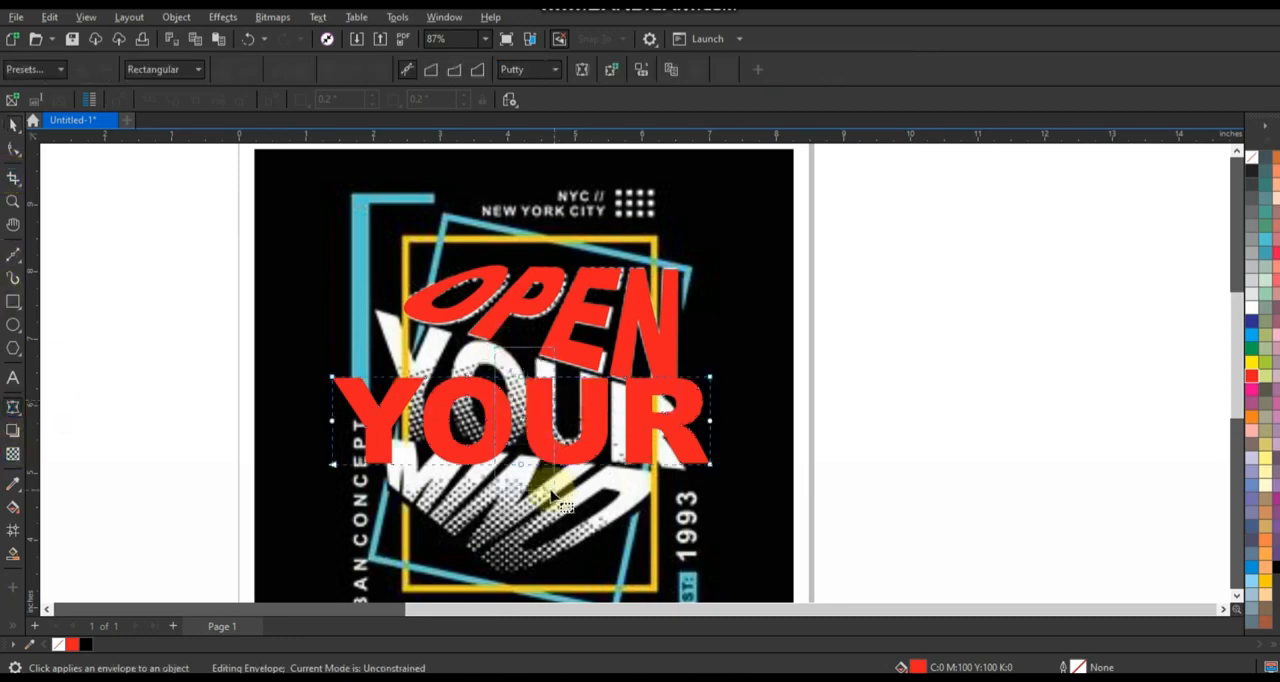
key("Delete")
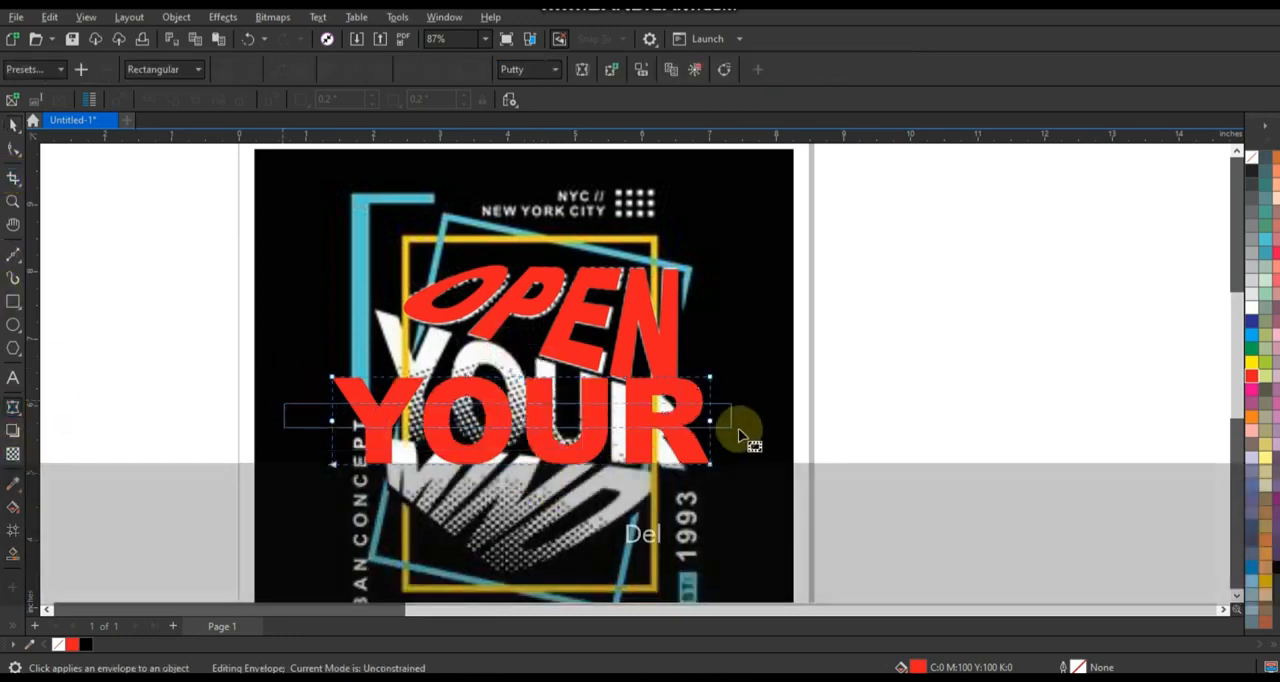
scroll(515, 545, "up", 1)
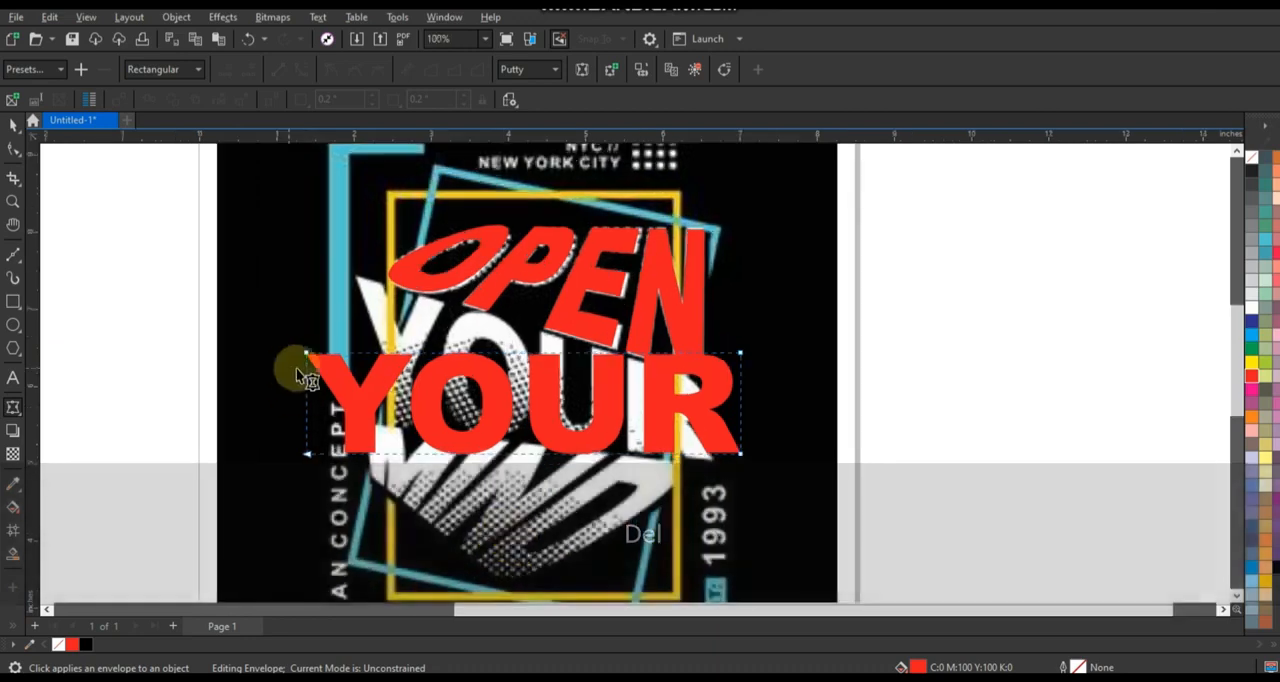
left_click_drag(112, 267, 805, 488)
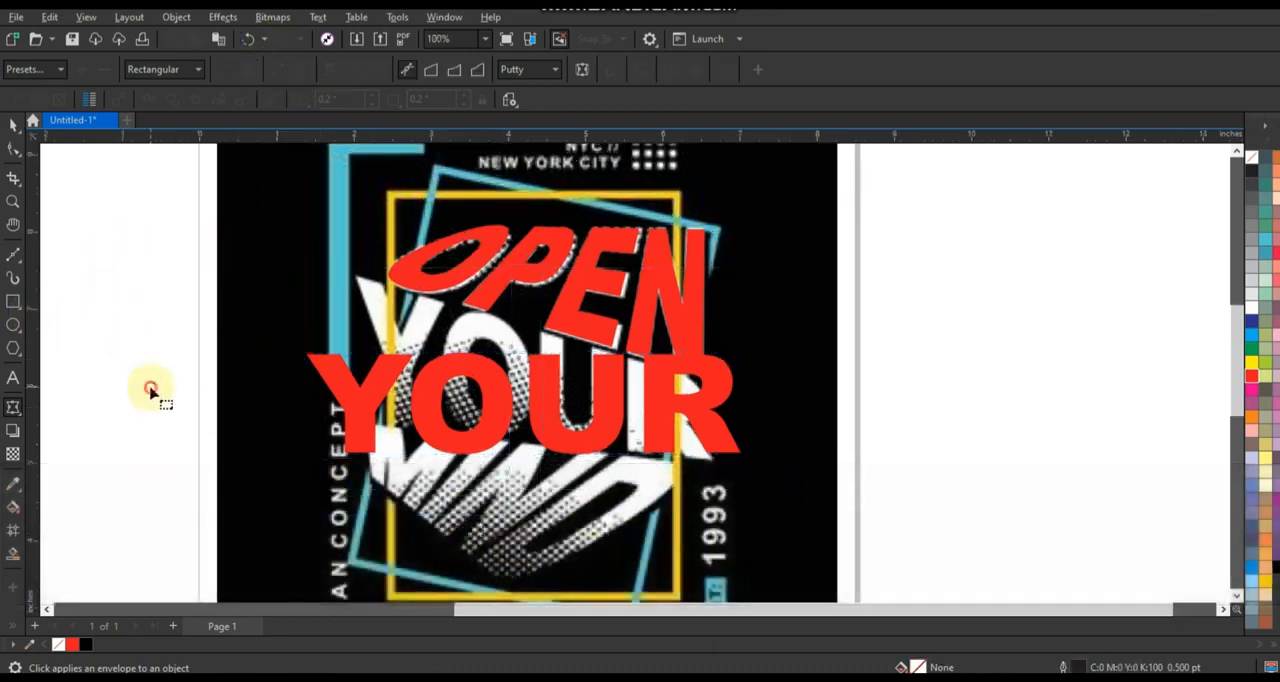
Reshape the envelope of YOUR by moving its four corner nodes to match the slanted word in the reference artwork.
scroll(340, 385, "up", 3)
left_click_drag(290, 338, 365, 222)
left_click_drag(292, 492, 373, 444)
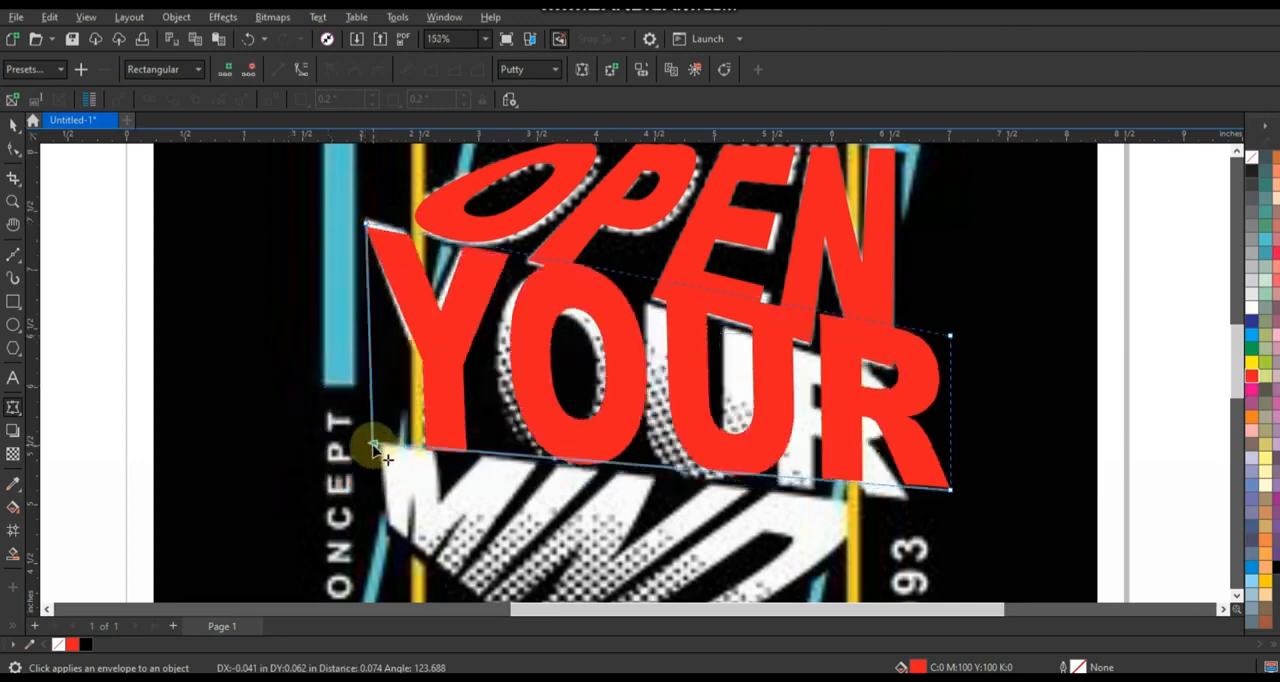
left_click_drag(366, 225, 367, 222)
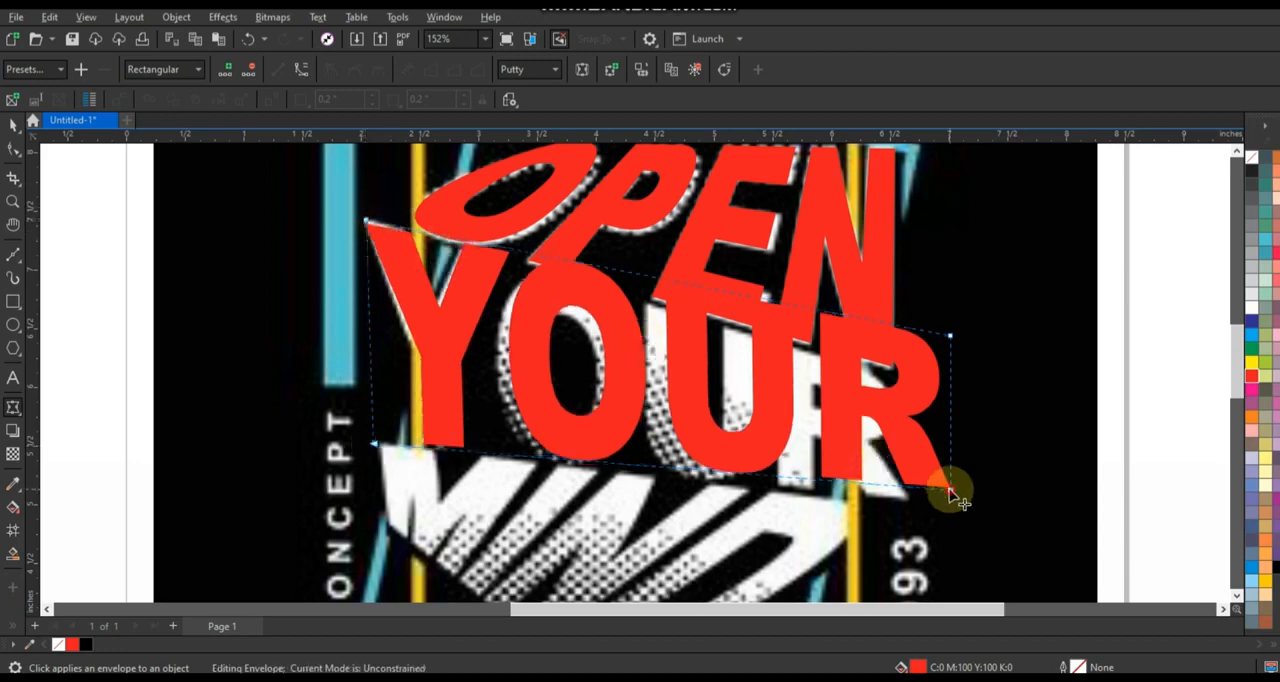
left_click_drag(950, 492, 907, 497)
left_click_drag(950, 340, 903, 383)
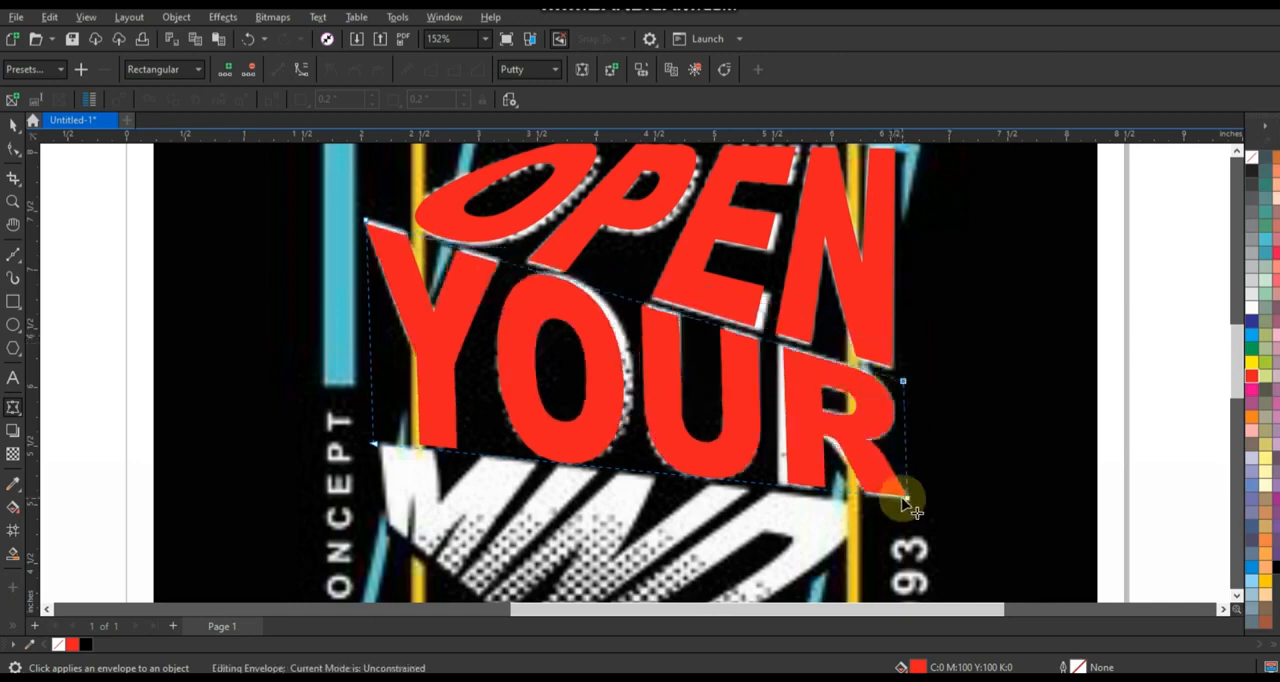
left_click_drag(907, 497, 904, 500)
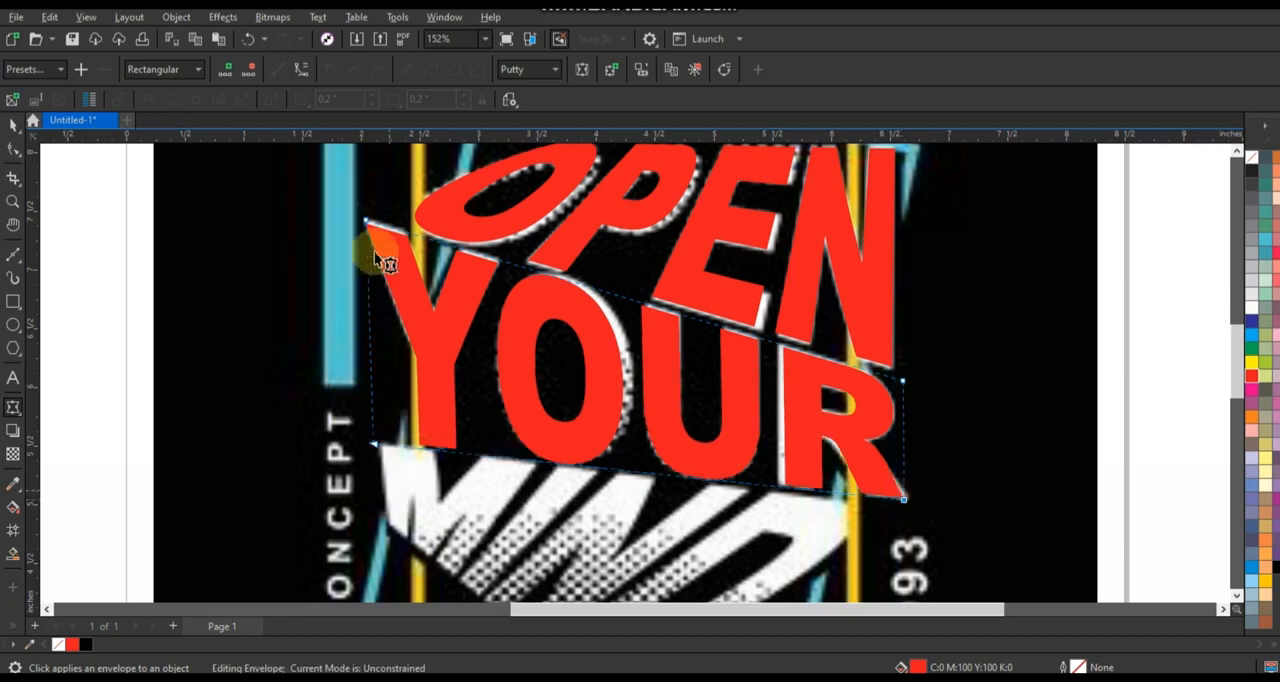
left_click_drag(367, 220, 368, 216)
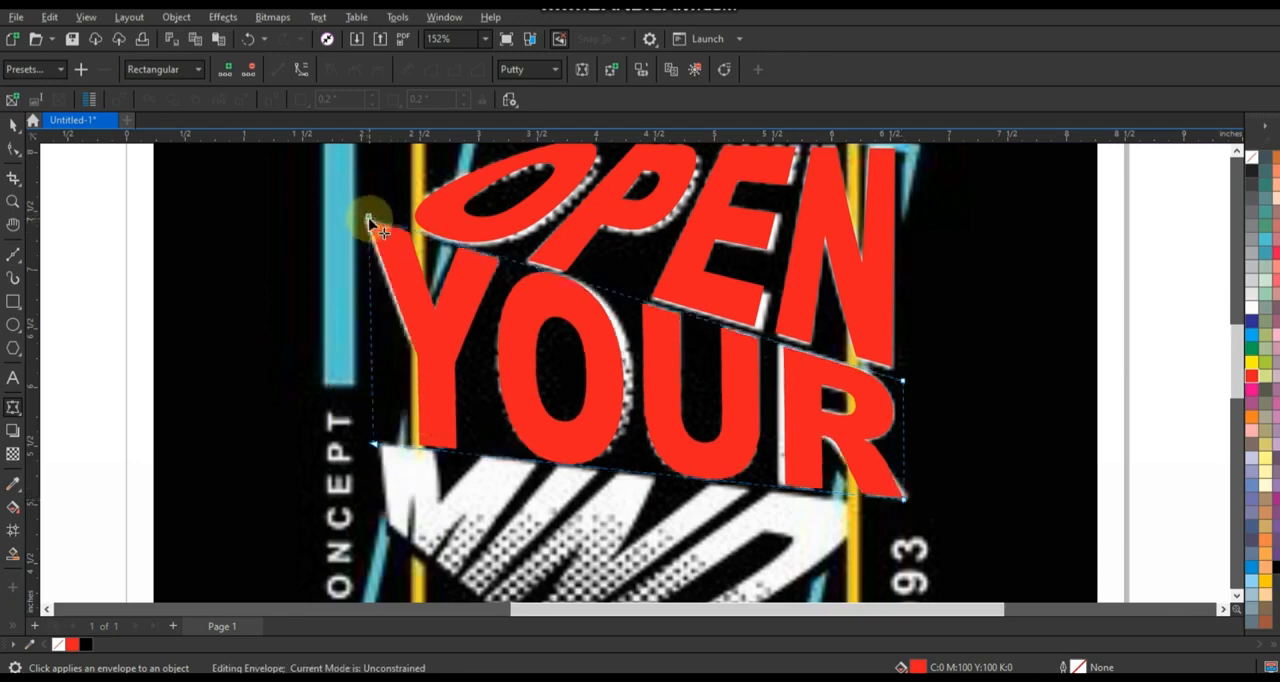
scroll(449, 301, "down", 3)
scroll(705, 398, "up", 2)
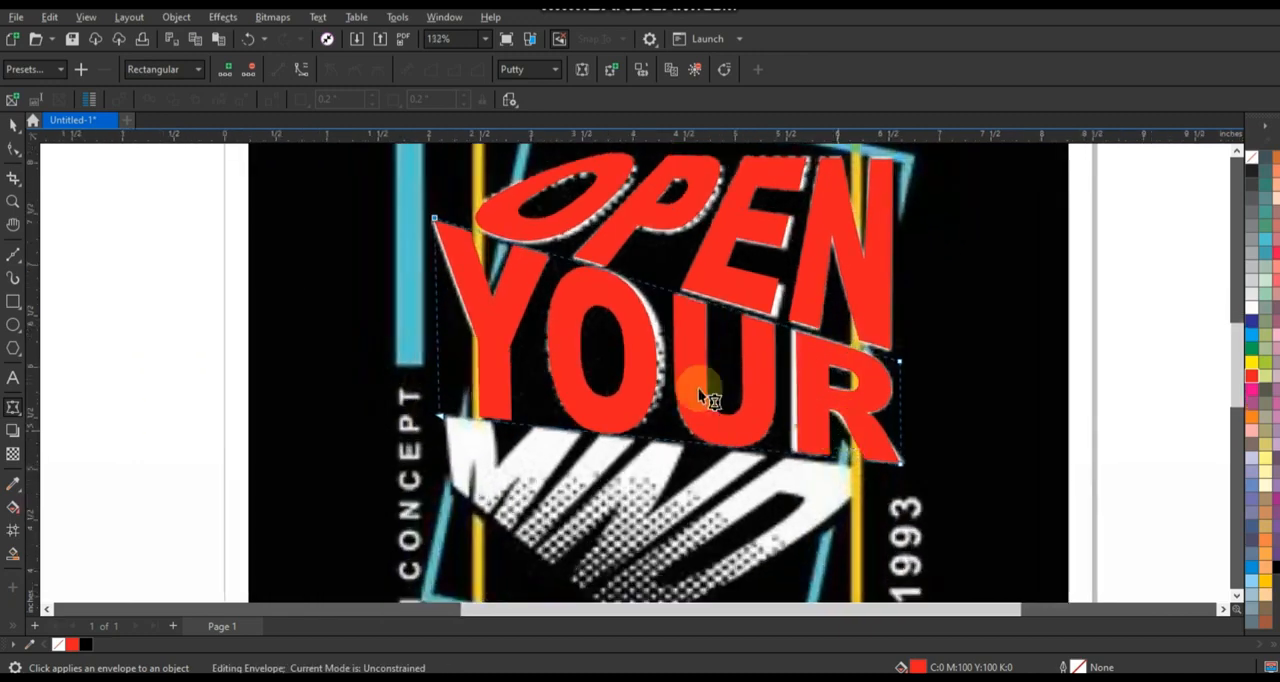
left_click(15, 128)
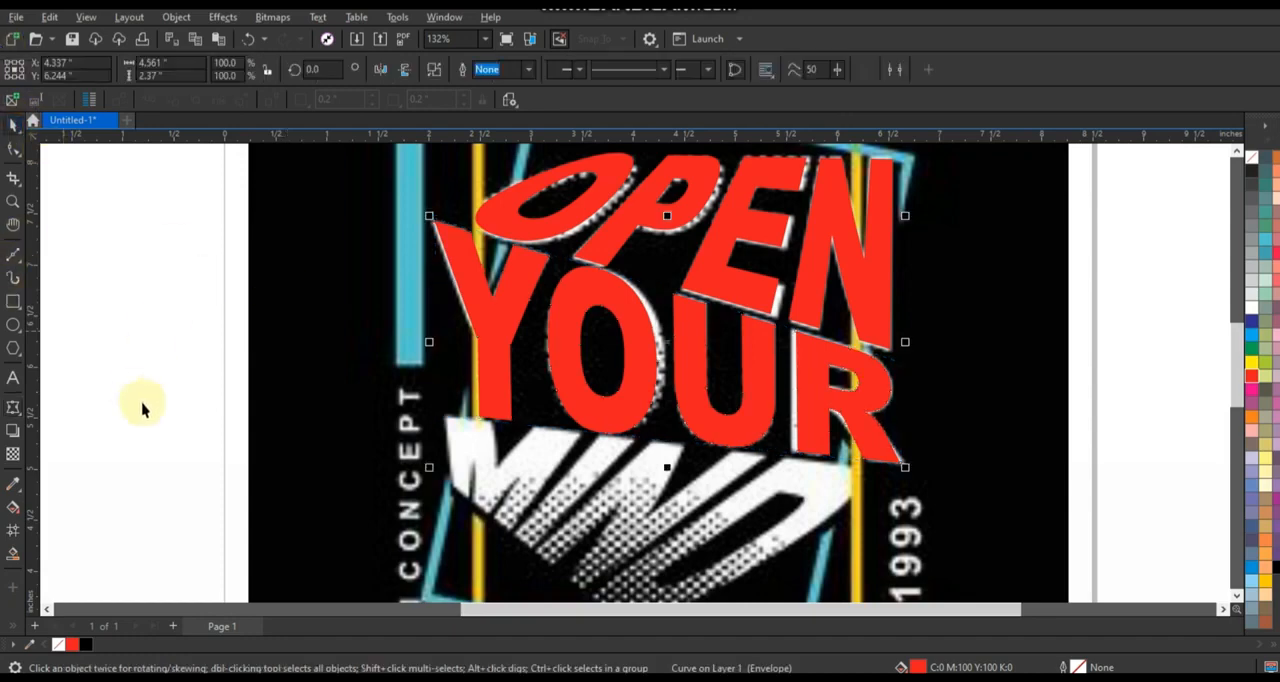
Move the word MIND over its counterpart in the reference artwork and fill it with red.
scroll(510, 357, "down", 2)
scroll(510, 357, "down", 1)
scroll(269, 414, "up", 1)
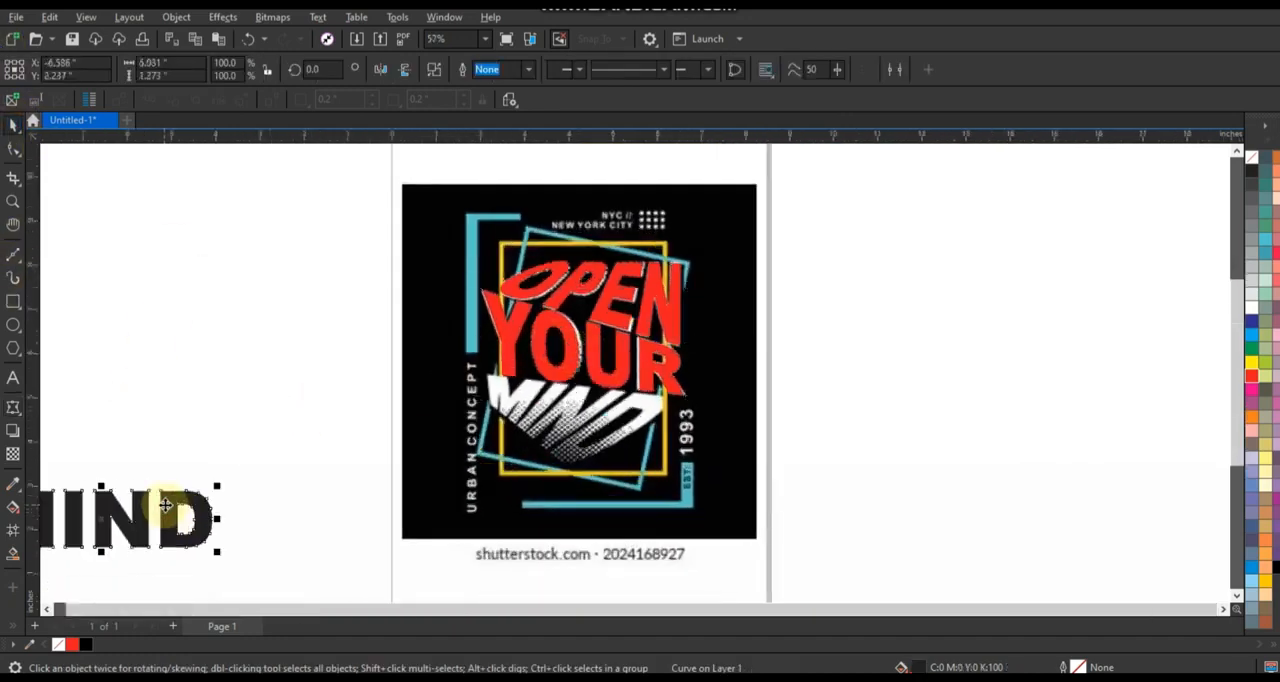
left_click_drag(165, 505, 615, 409)
scroll(863, 355, "up", 1)
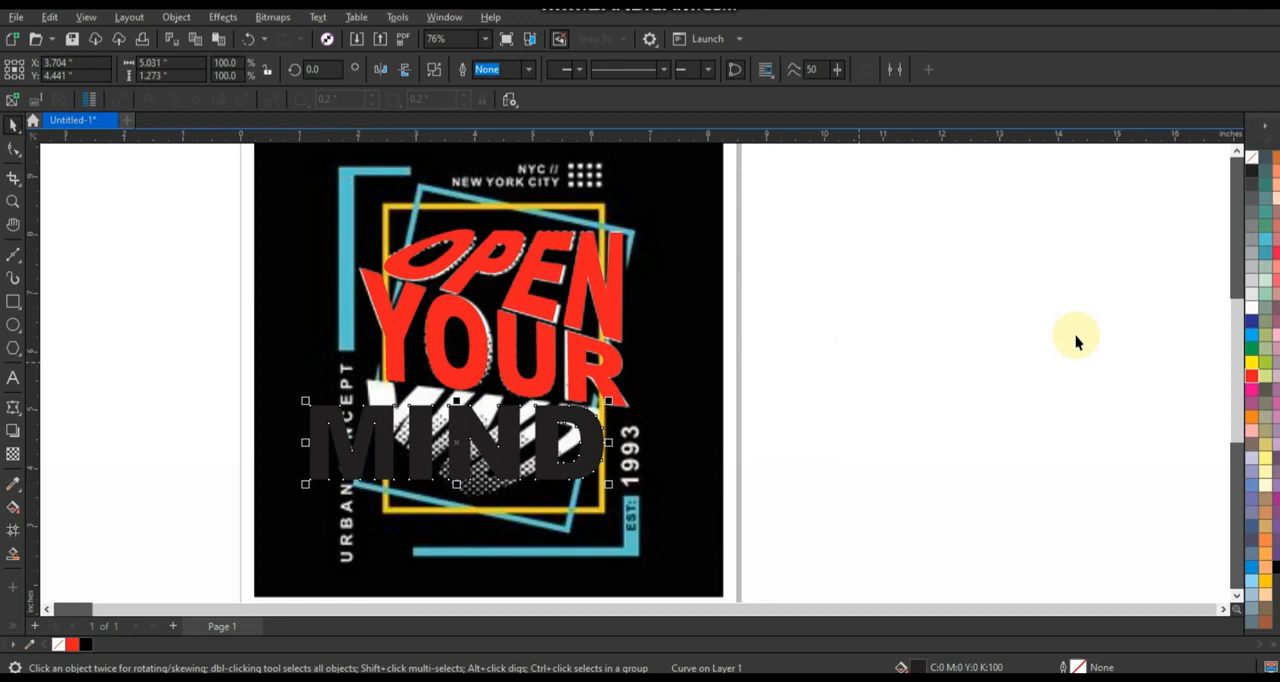
left_click(1256, 380)
scroll(316, 530, "up", 1)
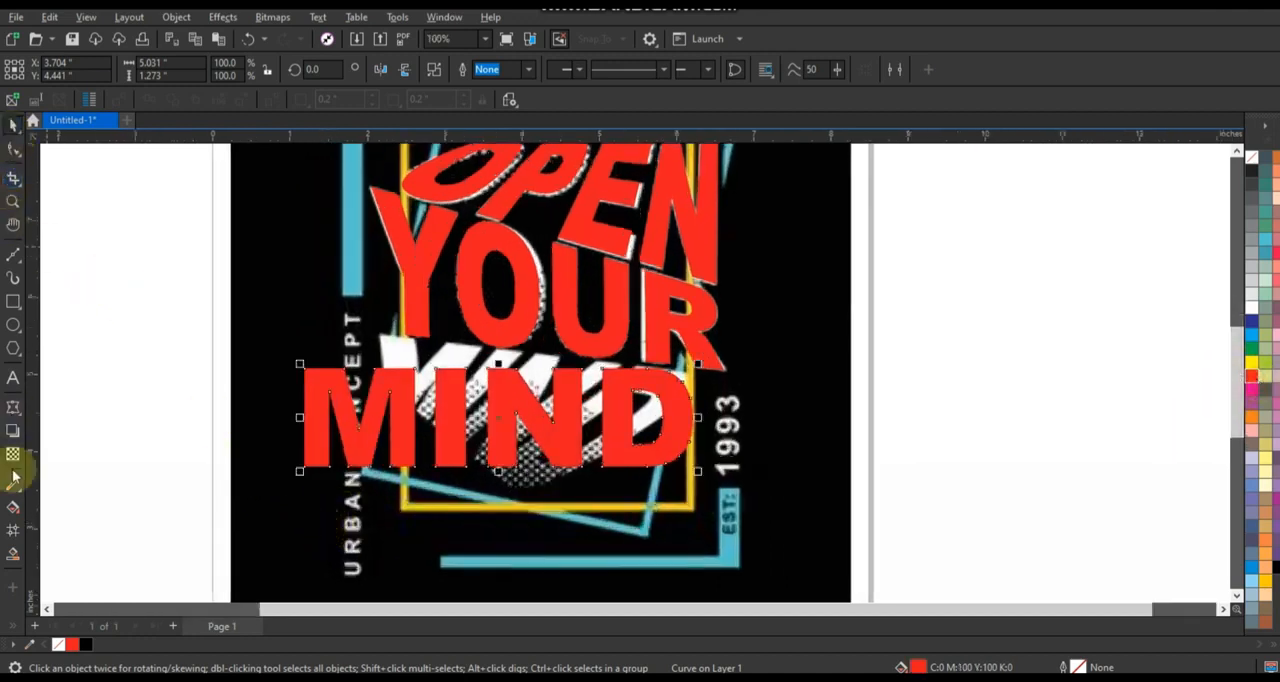
Apply an envelope to the red MIND, delete its midpoint nodes and convert the segments between the corner nodes to straight lines.
left_click(13, 406)
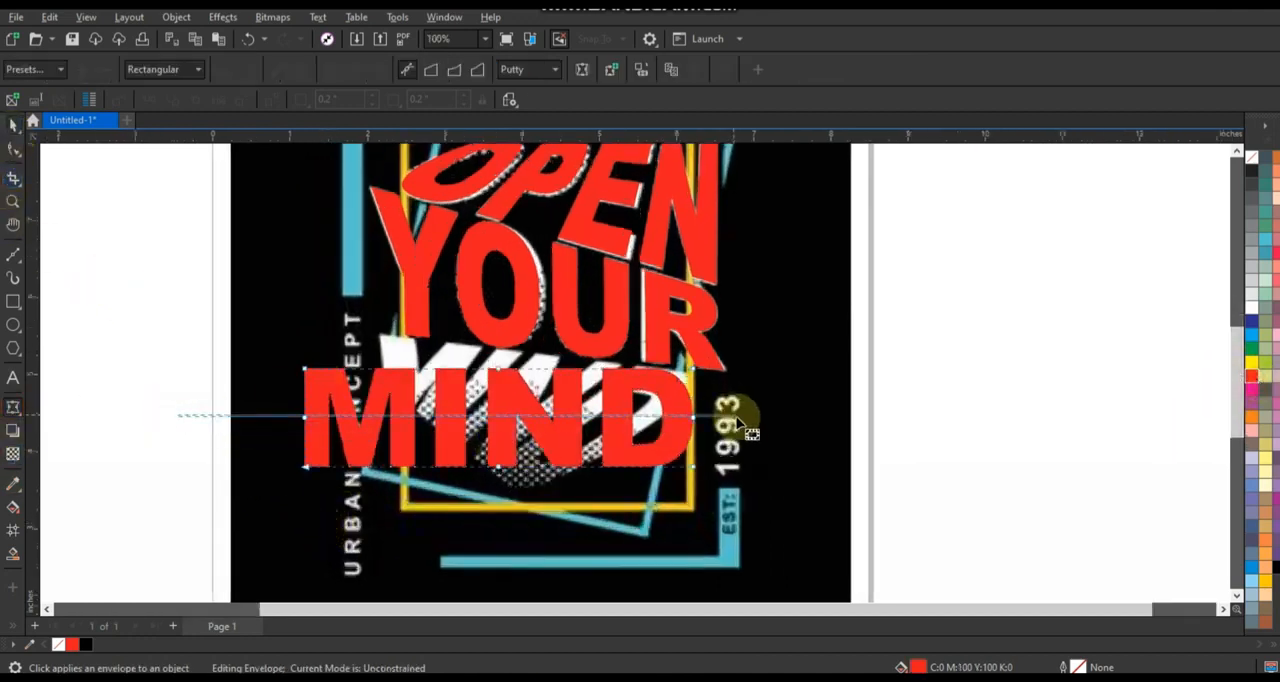
key("Delete")
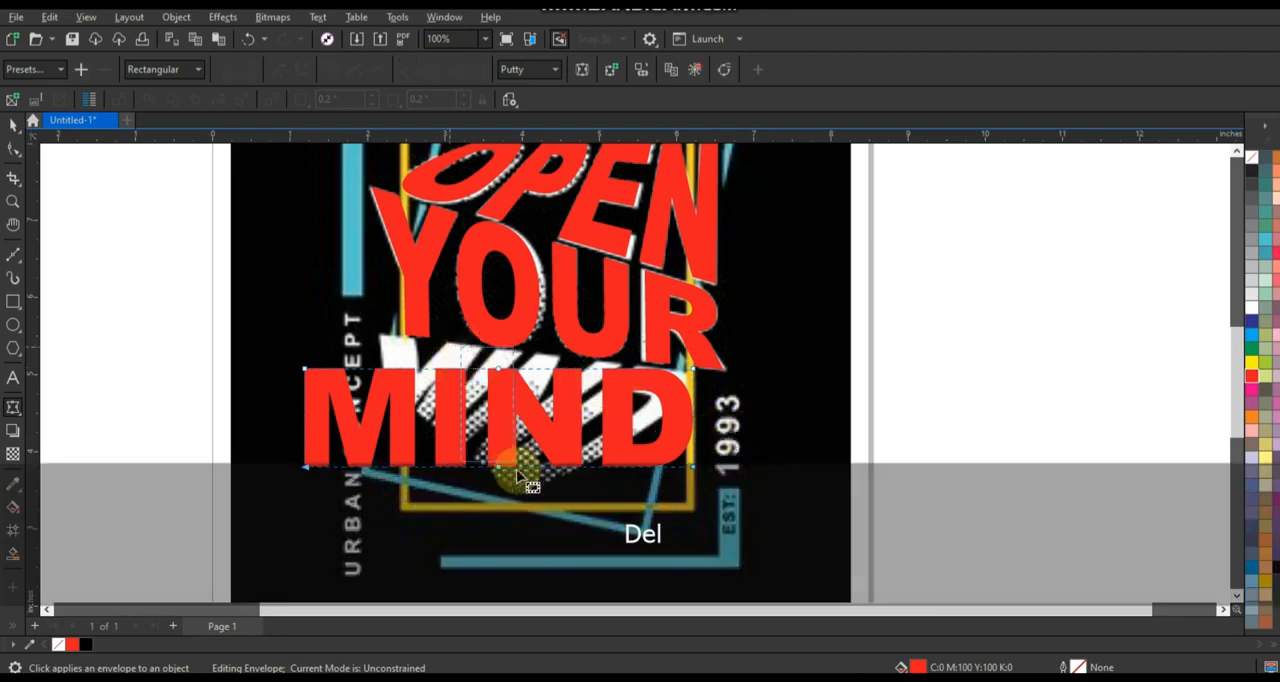
left_click_drag(200, 316, 852, 589)
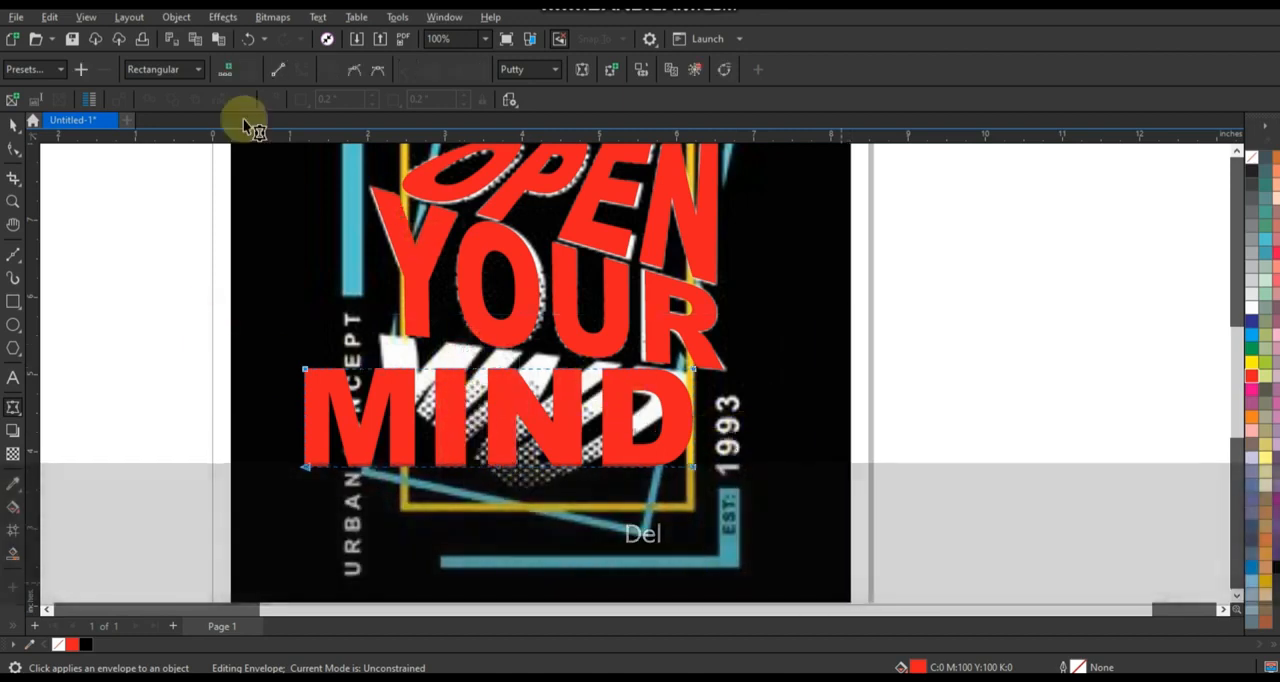
left_click(277, 71)
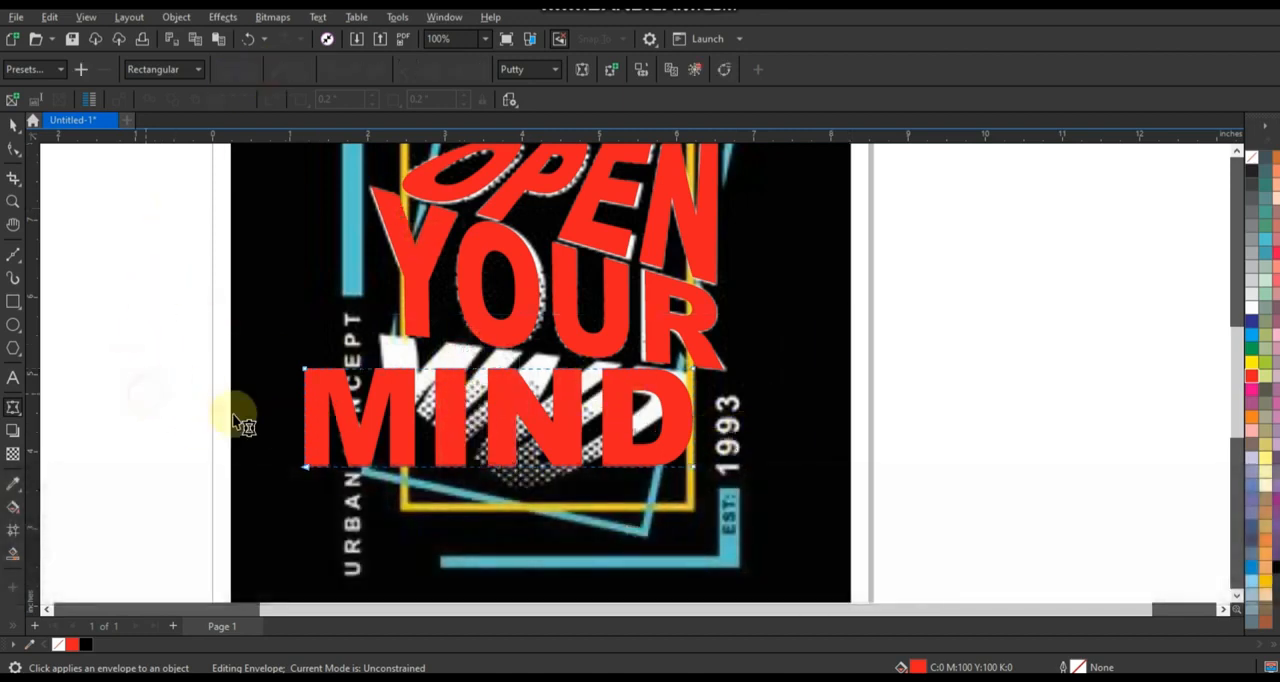
left_click(117, 287)
Reshape the envelope of MIND by moving its four corner nodes to match the downward-pointing word in the reference artwork.
scroll(414, 452, "up", 2)
left_click(383, 369)
scroll(262, 354, "up", 2)
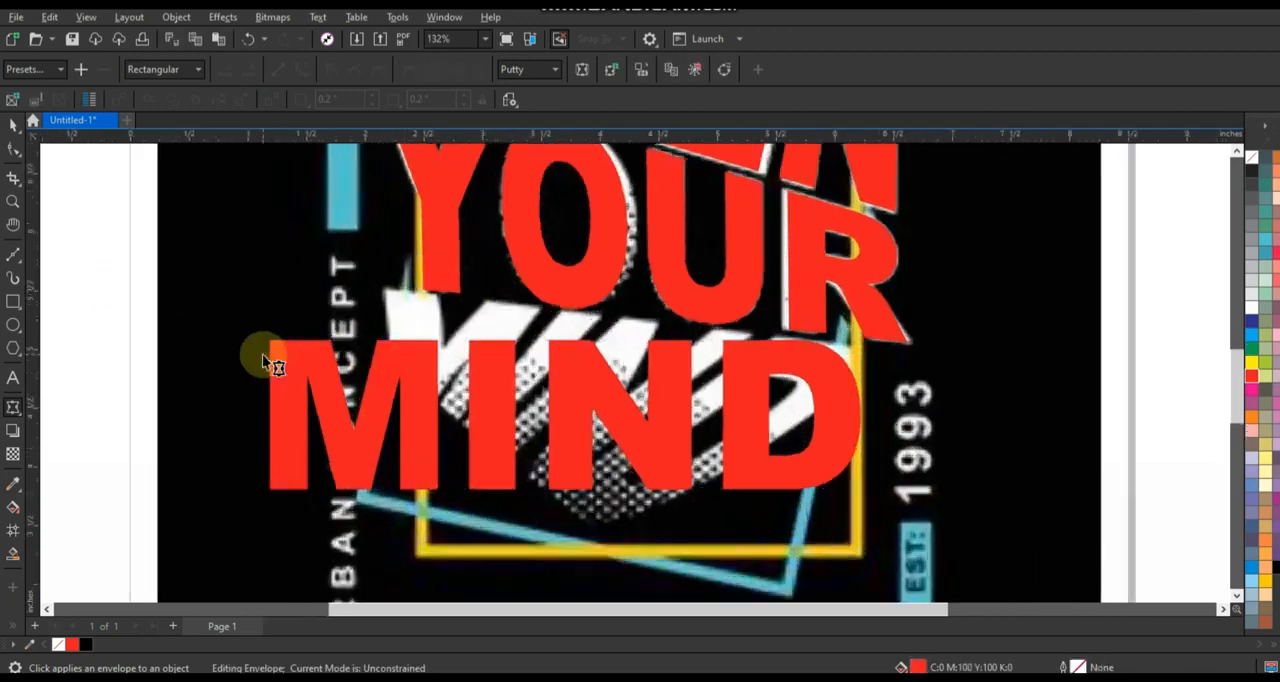
left_click_drag(272, 339, 402, 283)
left_click_drag(280, 513, 410, 397)
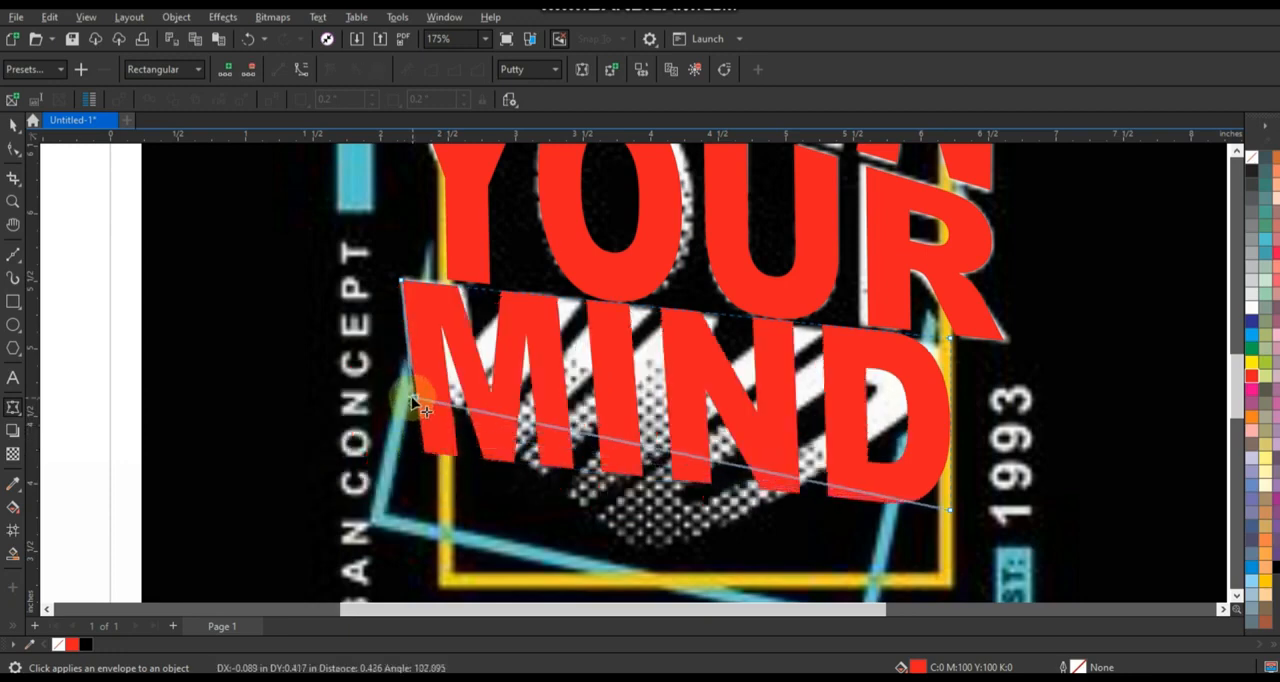
left_click_drag(950, 515, 652, 558)
left_click_drag(950, 340, 995, 354)
mouse_move(651, 560)
left_mouse_down()
mouse_move(670, 552)
mouse_move(658, 574)
left_mouse_up()
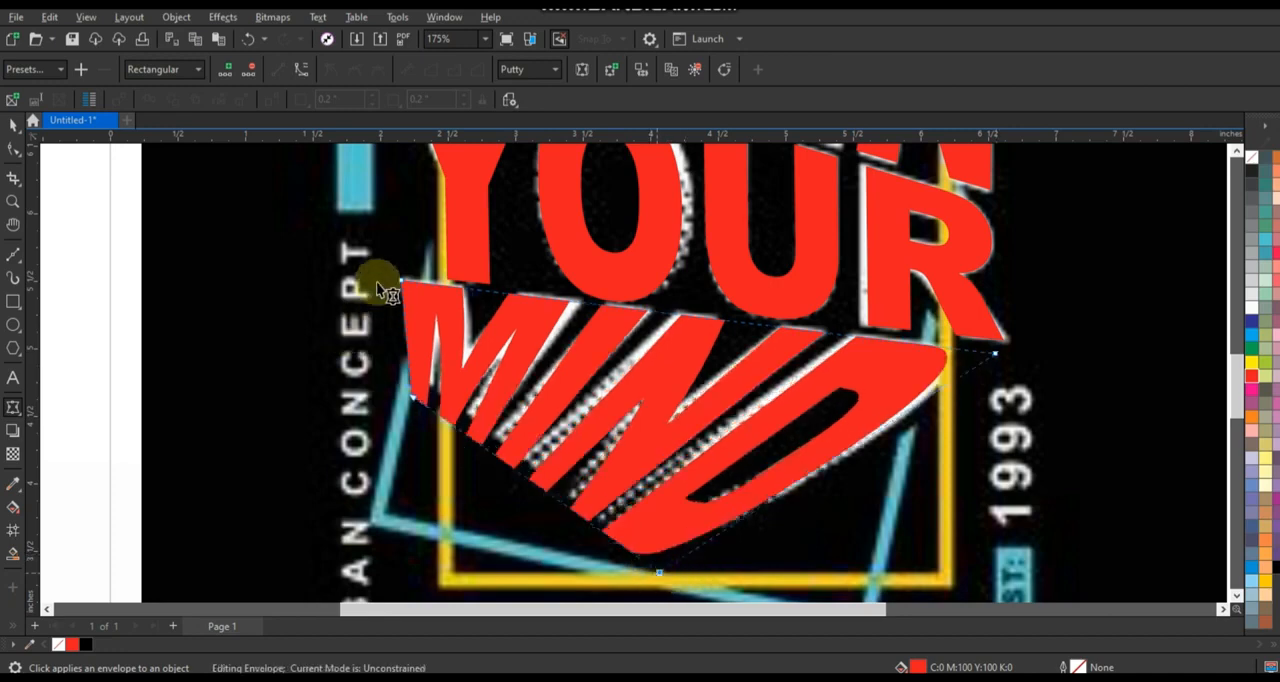
mouse_move(415, 399)
left_mouse_down()
mouse_move(426, 385)
mouse_move(411, 376)
left_mouse_up()
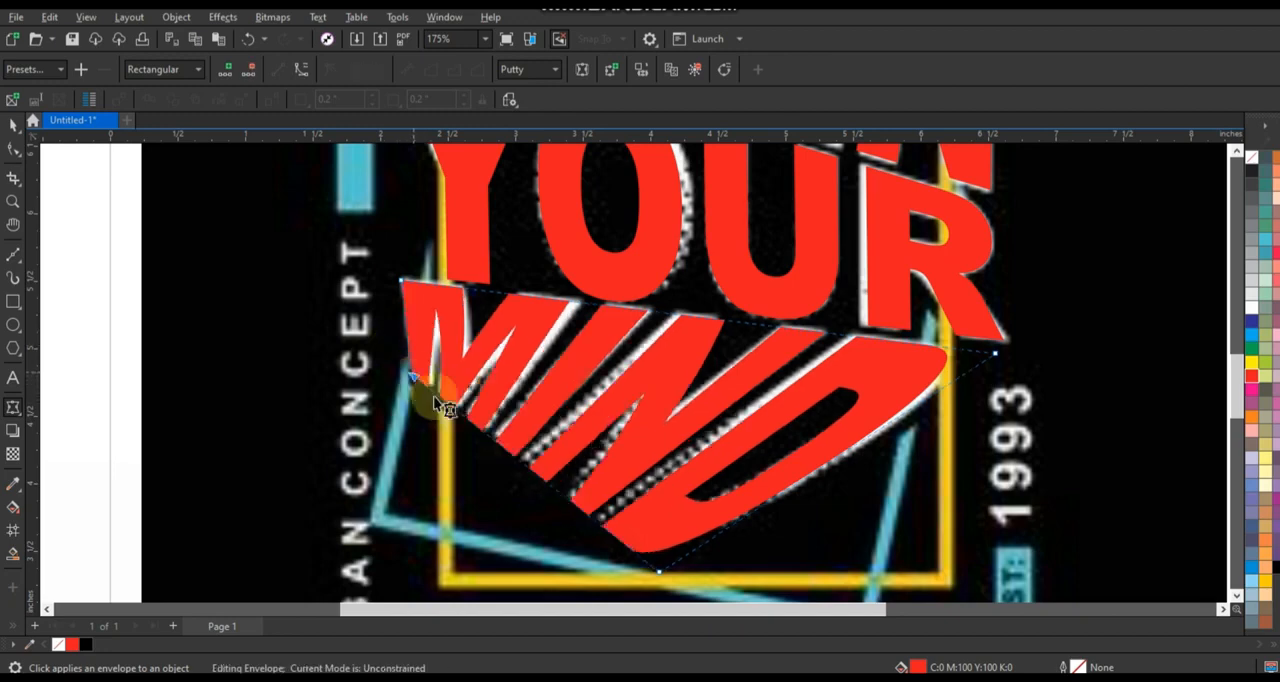
mouse_move(401, 281)
left_mouse_down()
mouse_move(414, 282)
mouse_move(402, 281)
left_mouse_up()
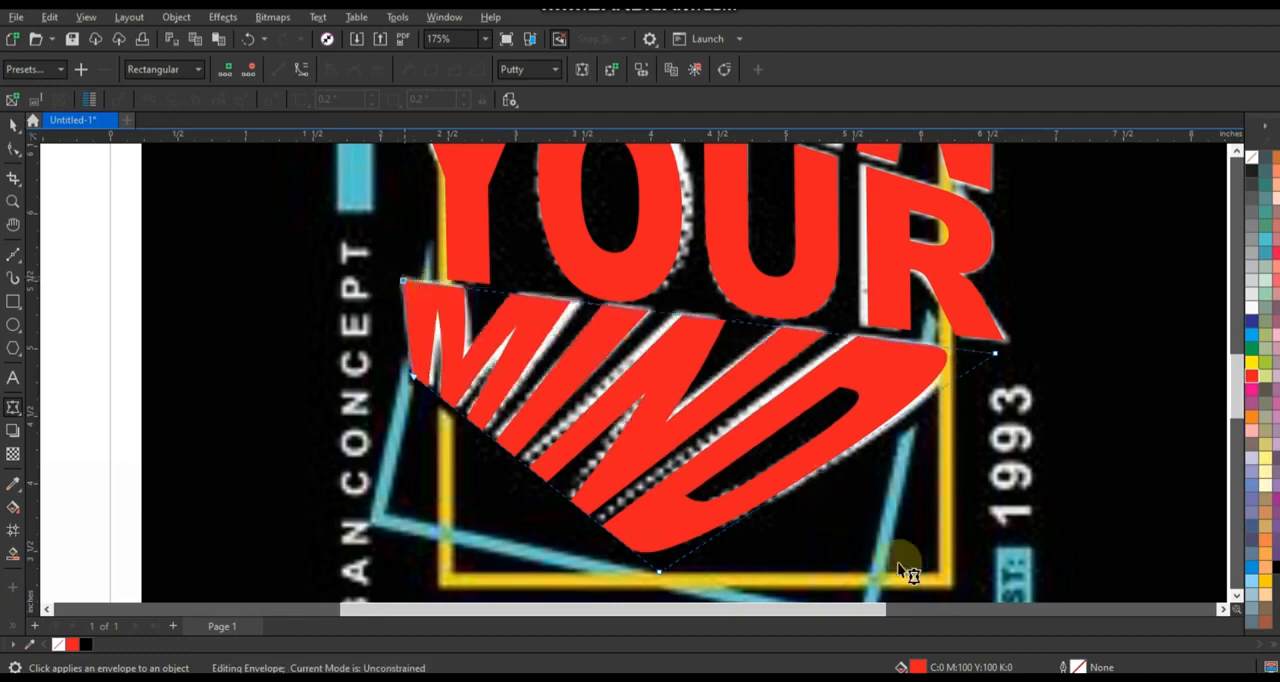
scroll(161, 341, "down", 4)
Give the frame rectangle around the artwork a white outline and nudge it left to align with the reference frame.
left_click(13, 124)
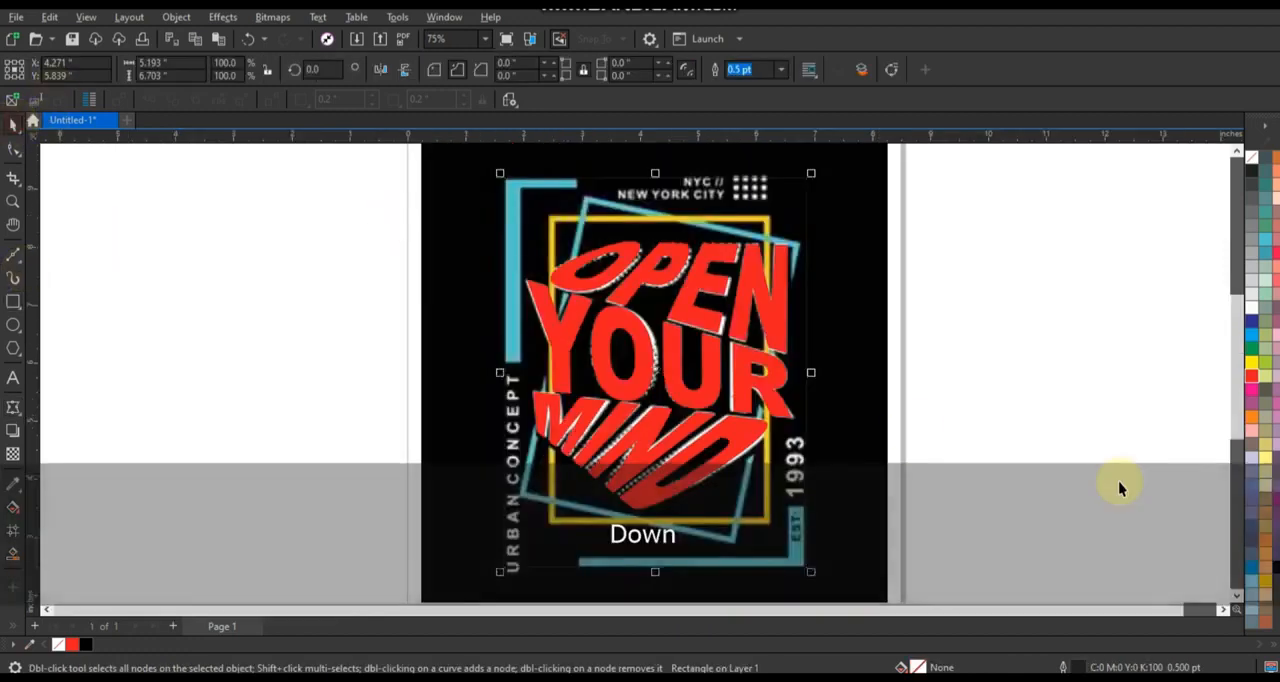
right_click(1250, 318)
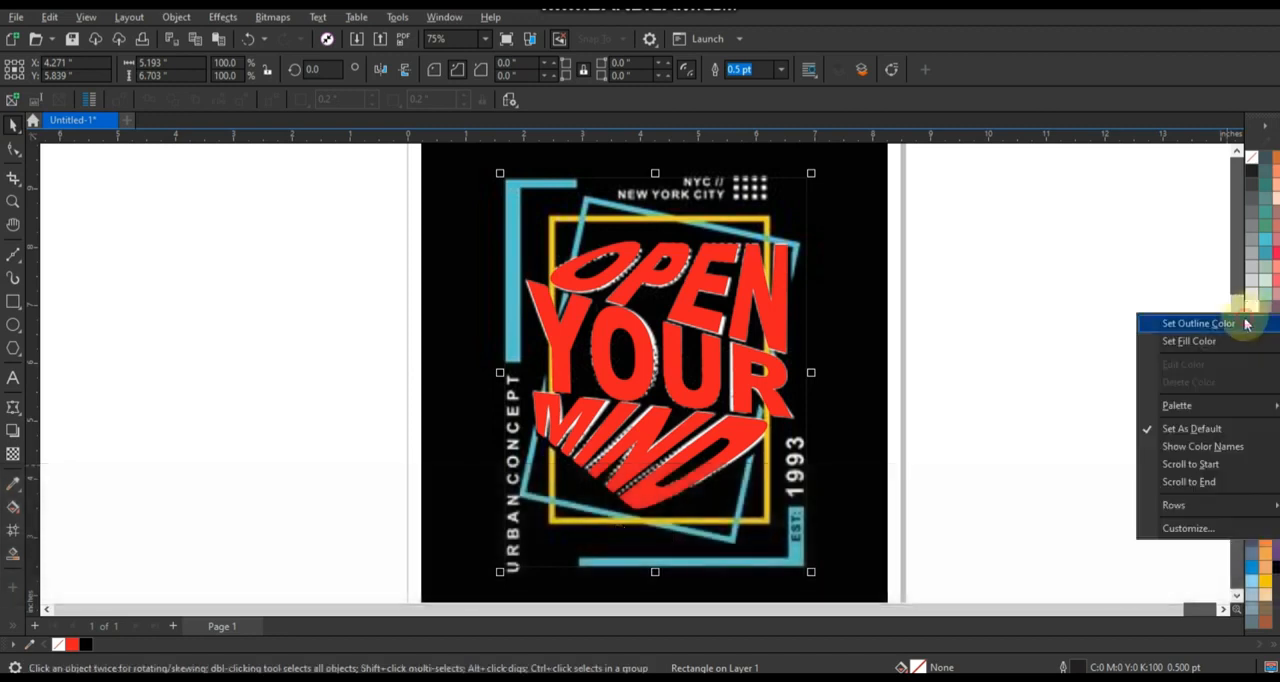
left_click(1245, 323)
scroll(505, 326, "up", 2)
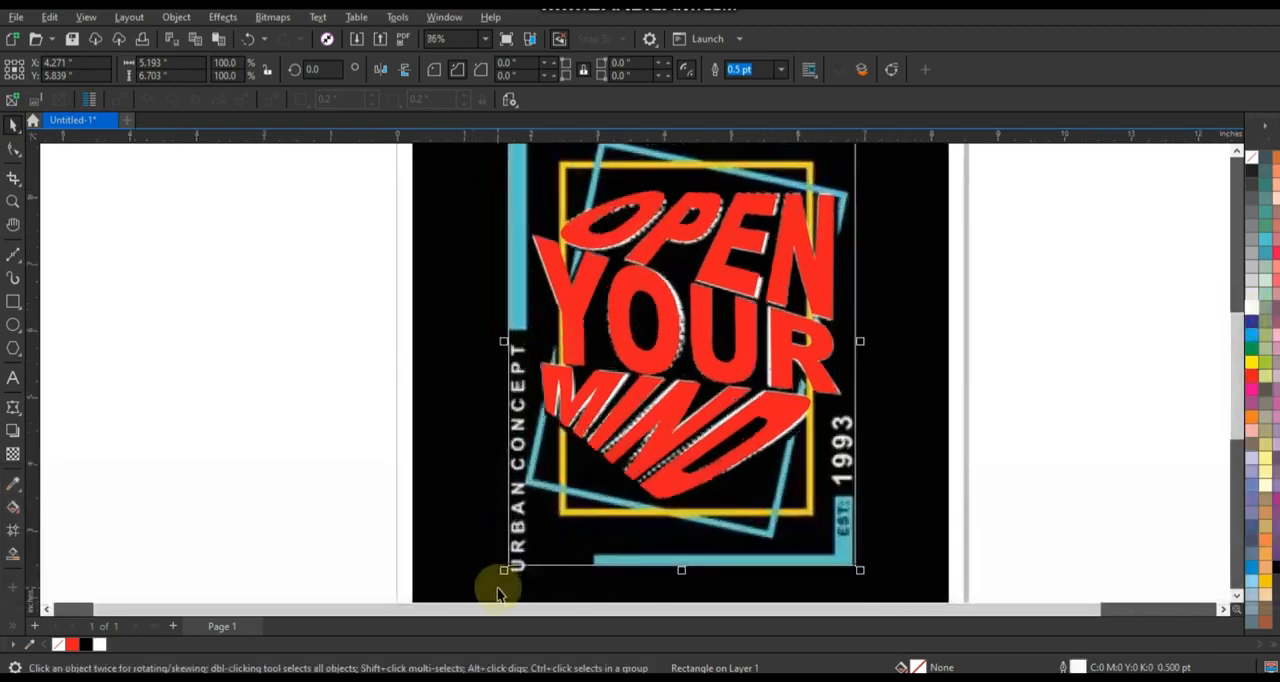
left_click(500, 594)
key("Left")
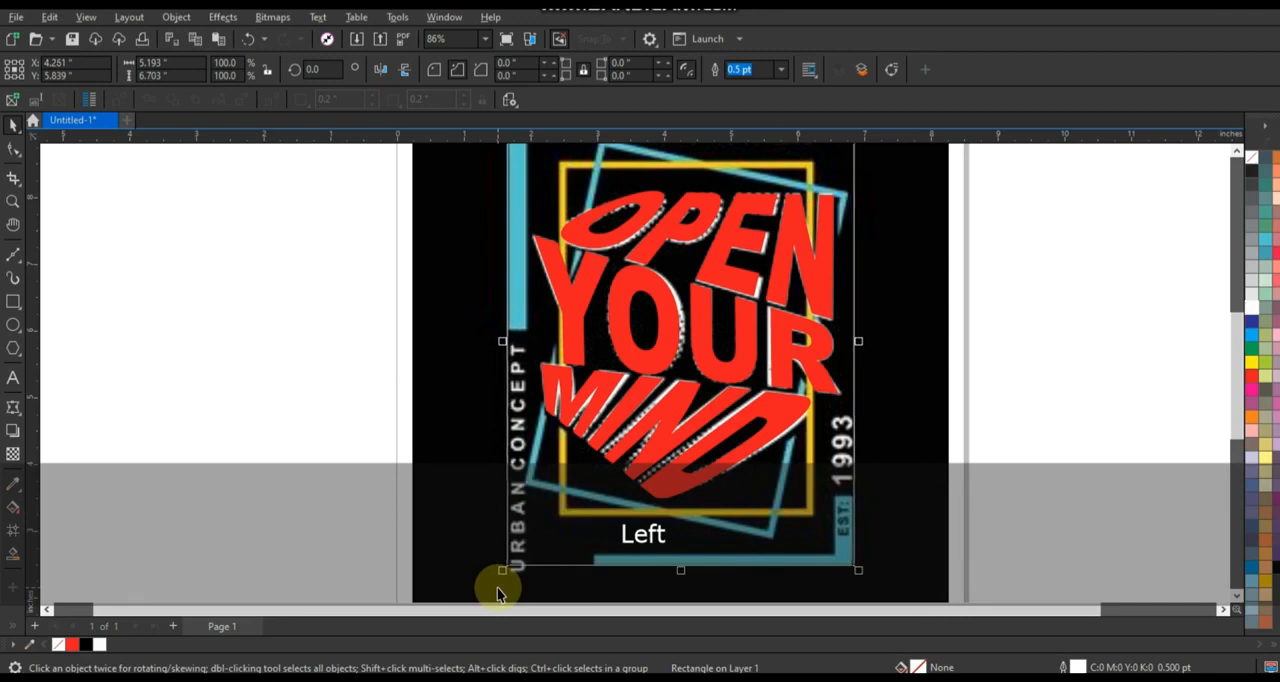
Create a smaller concentric copy of the frame rectangle, about 4.64 by 6.3 inches, and combine it with the original.
scroll(850, 382, "down", 1)
scroll(677, 256, "down", 1)
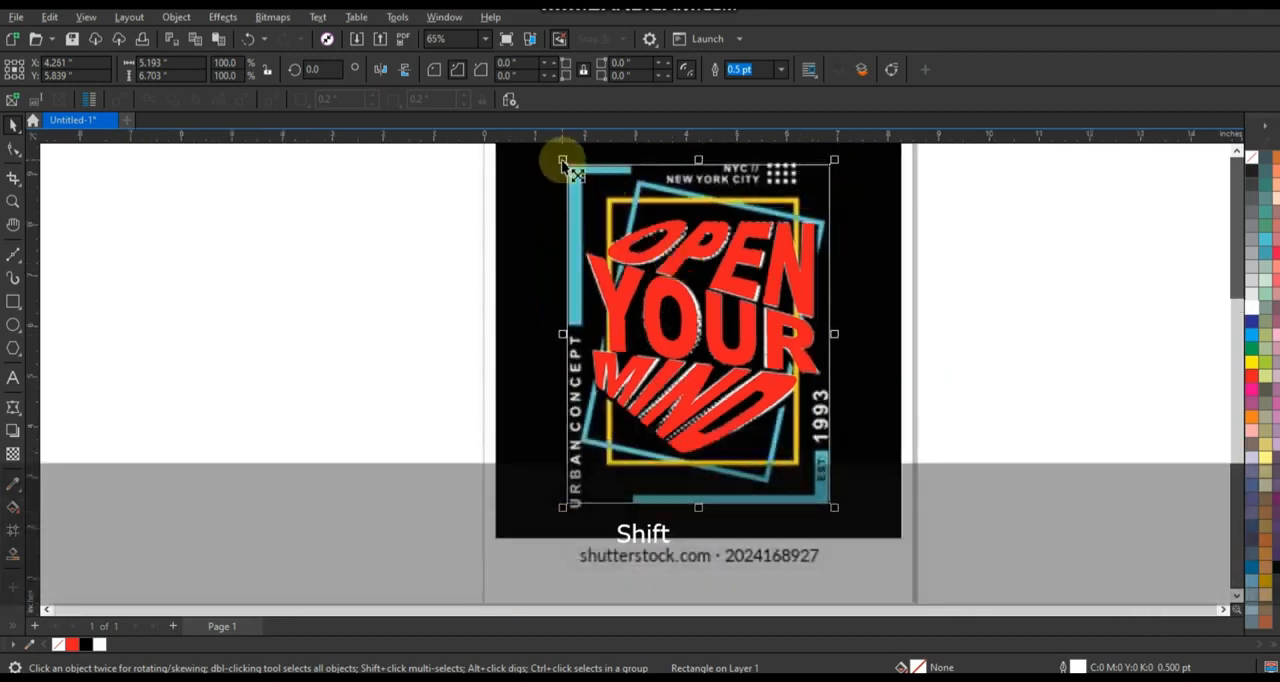
left_click_drag(563, 162, 577, 176)
left_click_drag(698, 178, 696, 168)
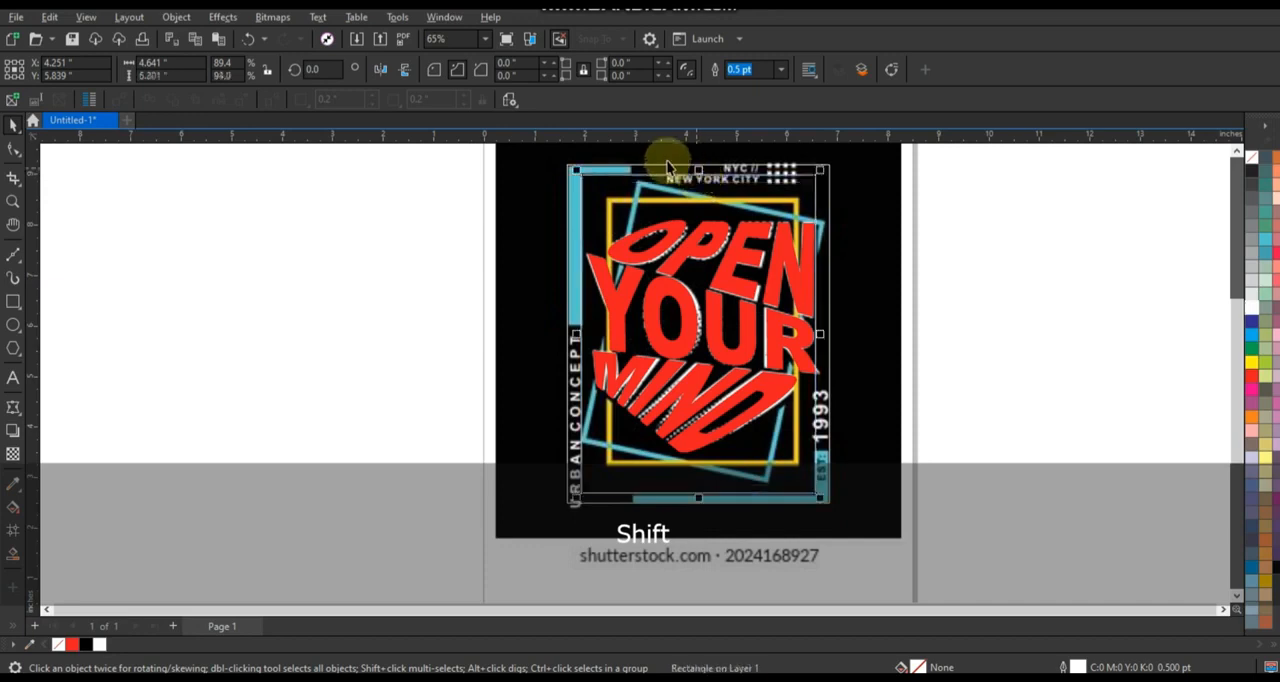
left_click(665, 168, "shift")
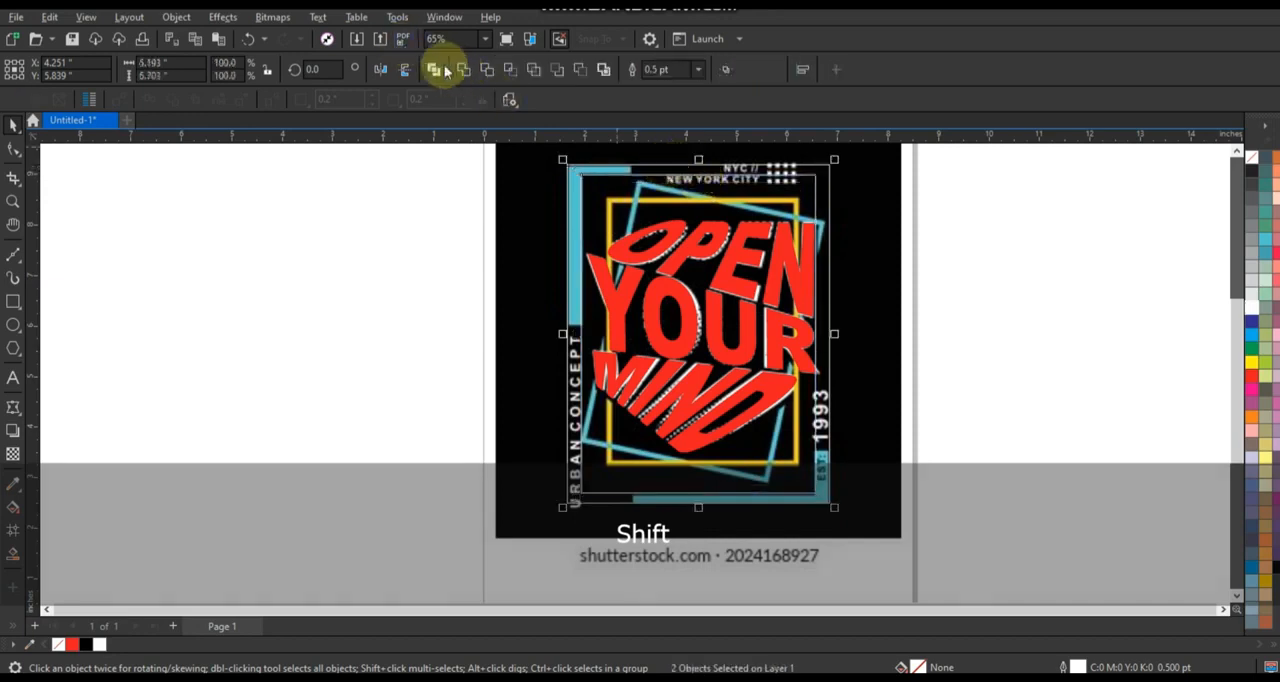
left_click(437, 70)
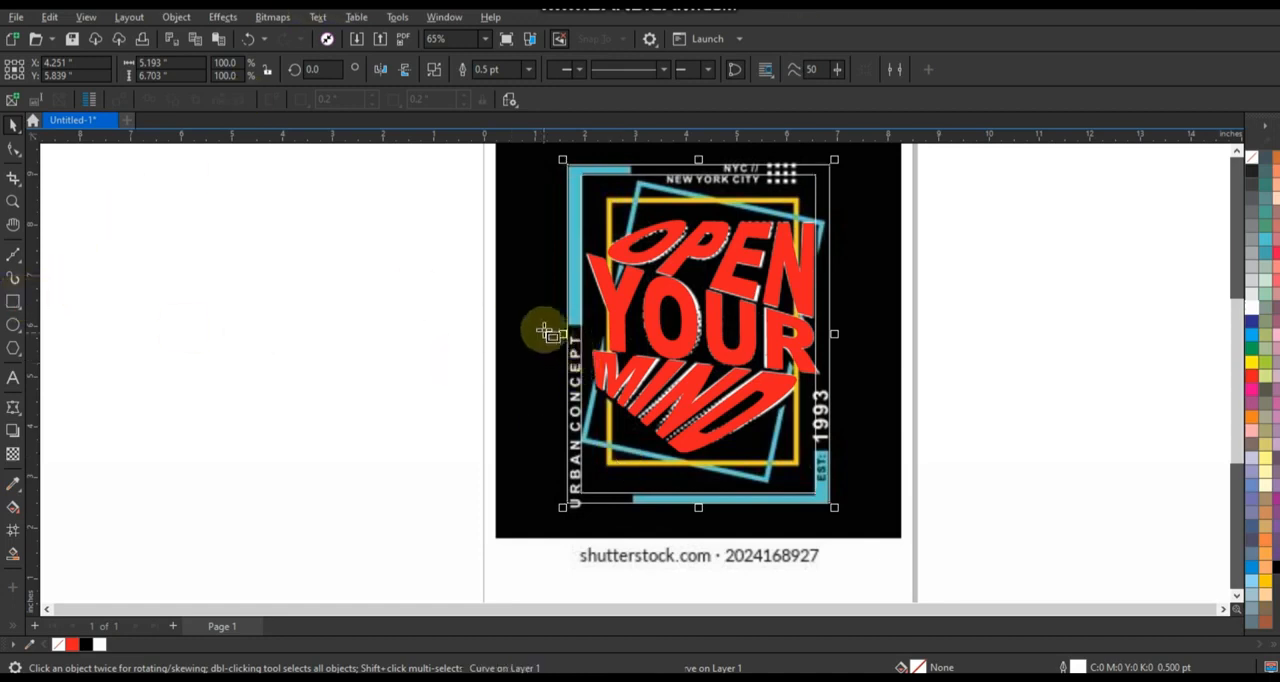
Draw rectangles about 1.7 by 3.8 inches over URBAN CONCEPT and 4.4 by 5.9 inches over the upper-right artwork, bounding the frame's gaps.
left_click_drag(543, 323, 634, 520)
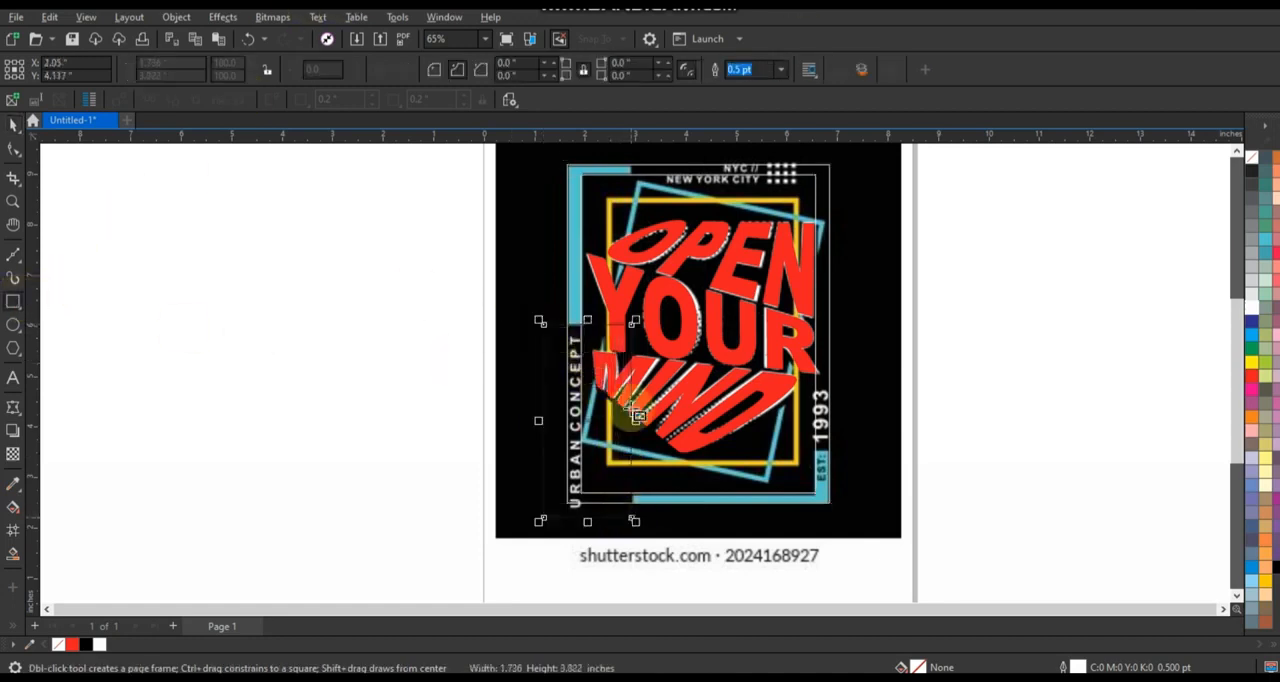
left_click_drag(634, 152, 860, 452)
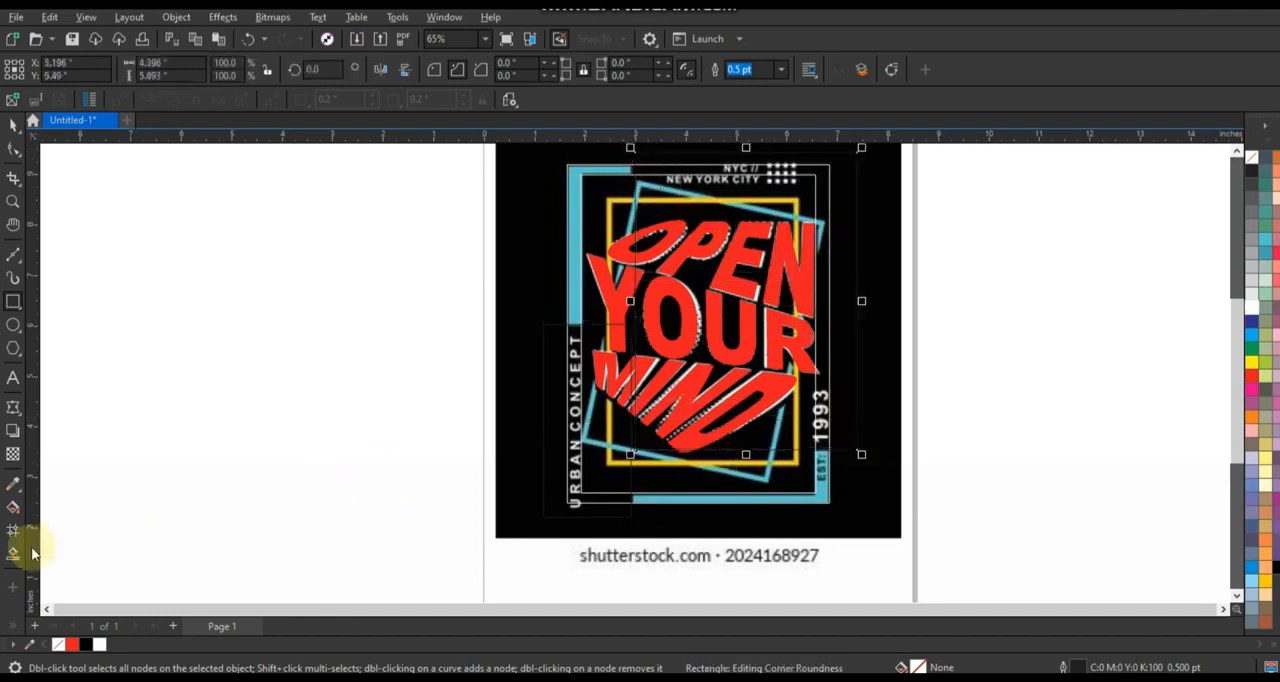
key("Left")
Smart-fill the lower-right and upper-left corner sections of the frame with blue and deselect everything.
left_click(16, 555)
left_click(729, 499)
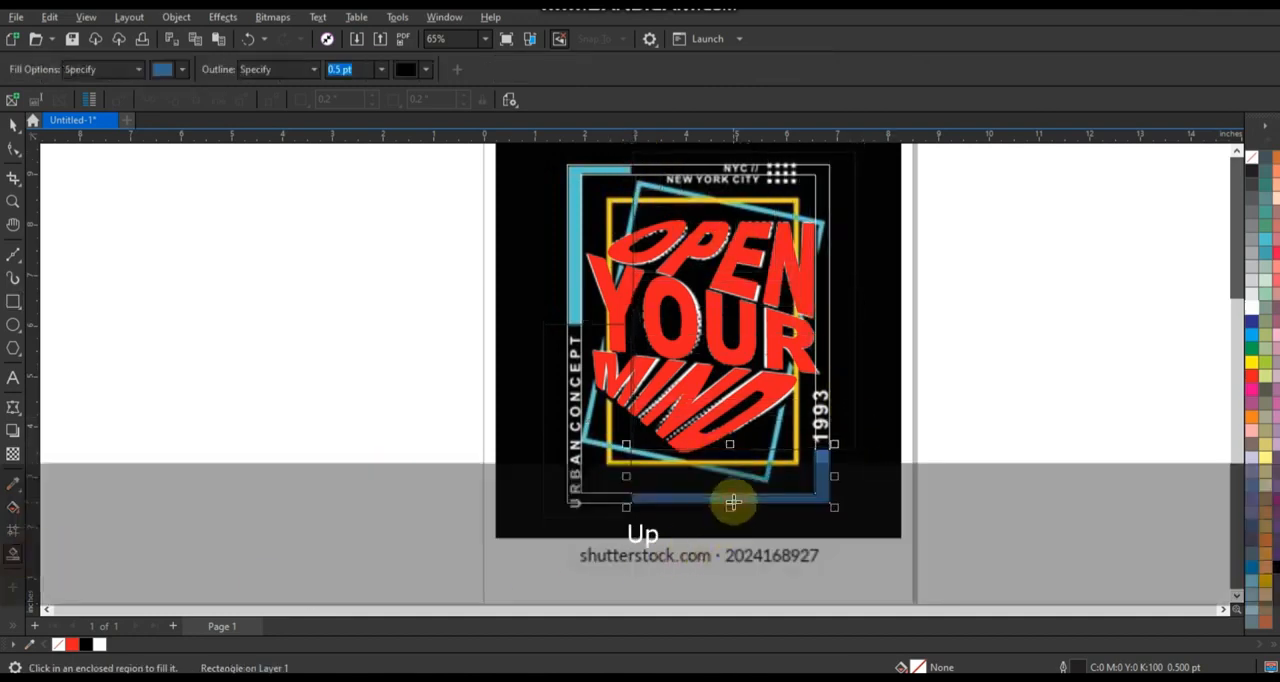
left_click(572, 238)
left_click(13, 126)
left_click(94, 186)
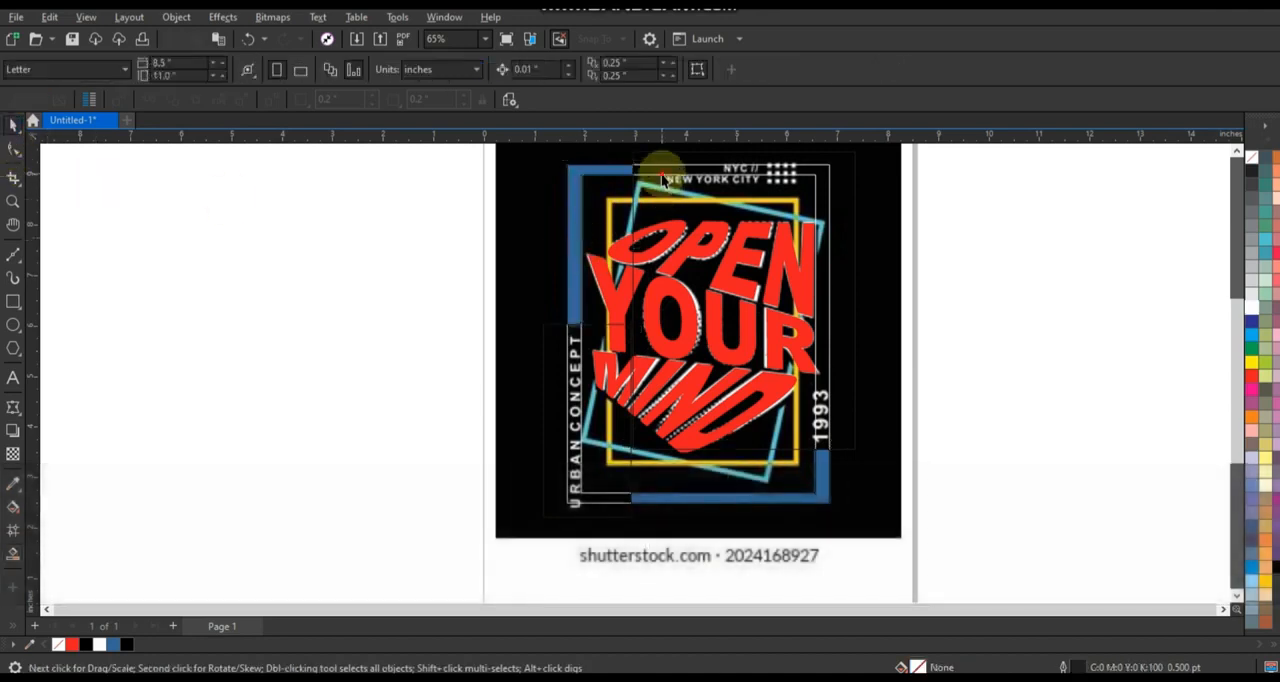
Delete the leftover construction outlines around the blue corner sections.
left_click(662, 165)
key("Delete")
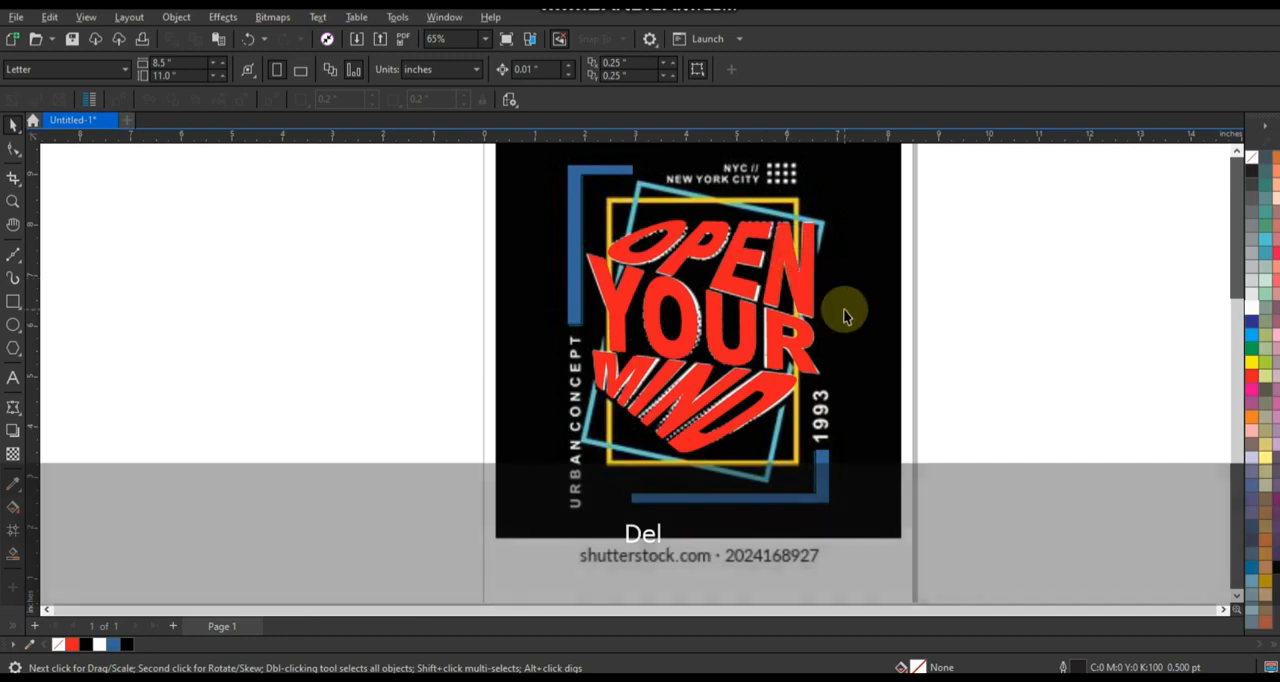
Rotate the second white frame to about 347.3 degrees so it tilts across the upright frame like the reference.
scroll(894, 534, "down", 1)
scroll(715, 460, "up", 1)
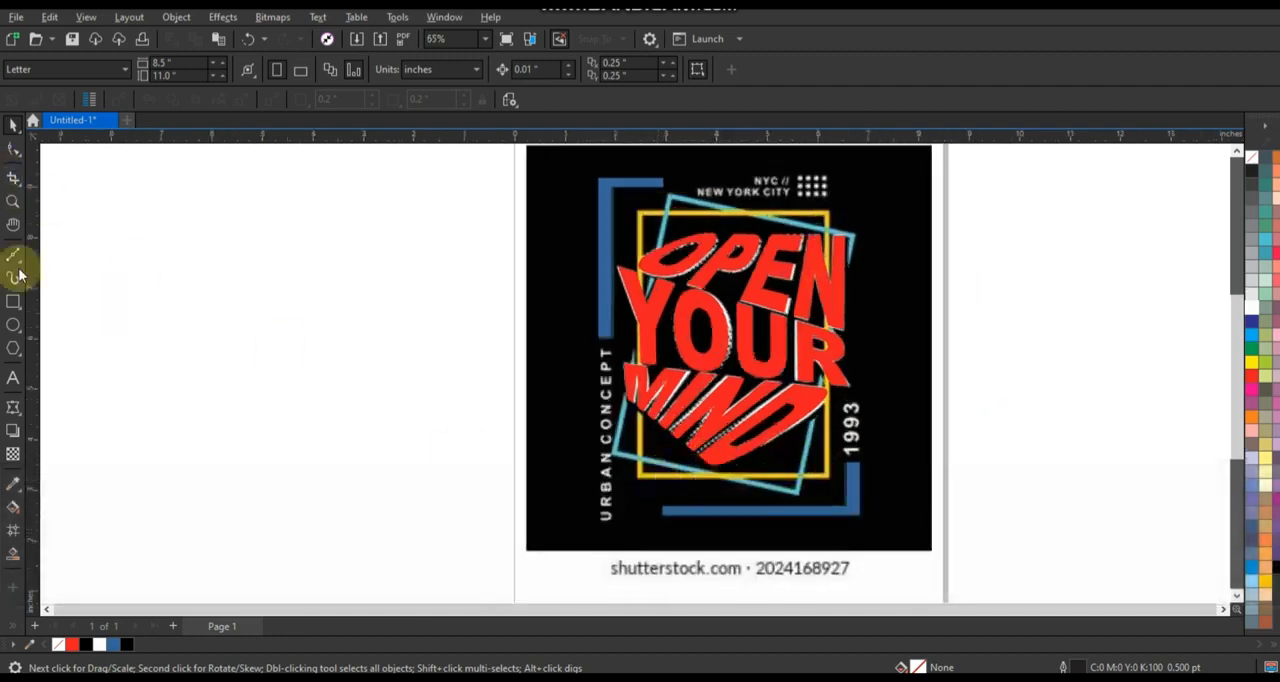
left_click_drag(880, 172, 882, 230)
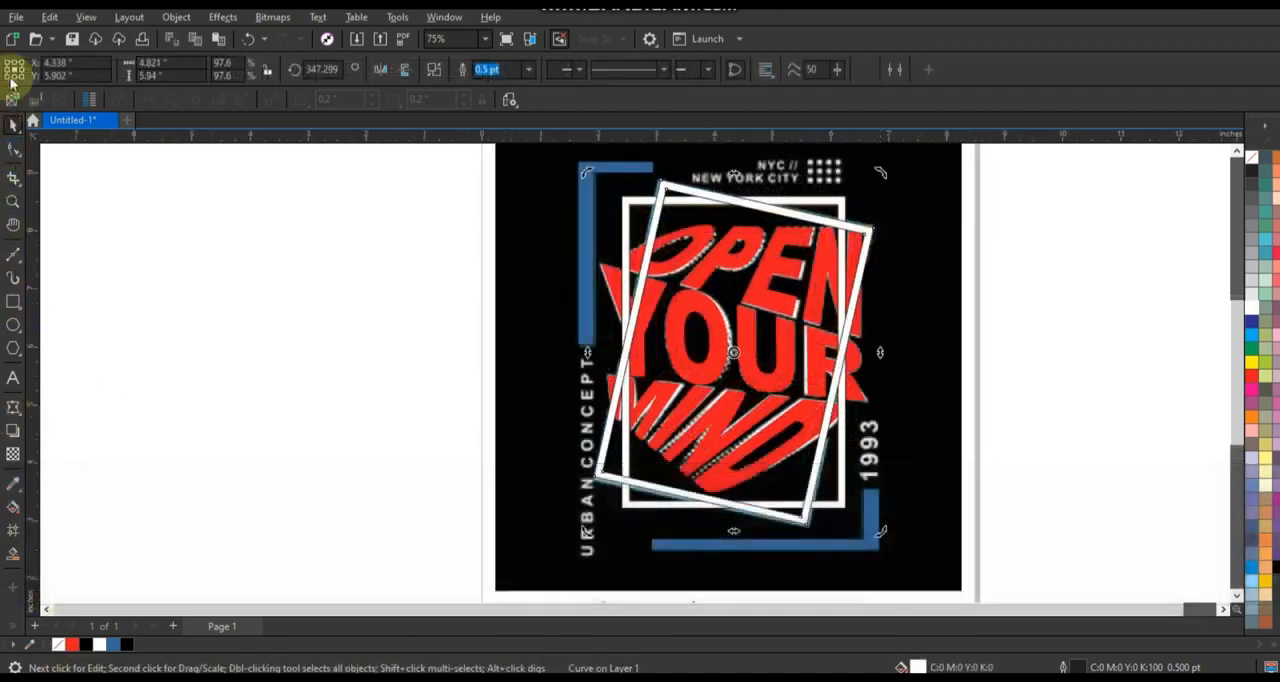
Draw a rectangle about 6.76 by 7.75 inches beside the page and fill it with black.
scroll(660, 483, "down", 3)
left_click(13, 301)
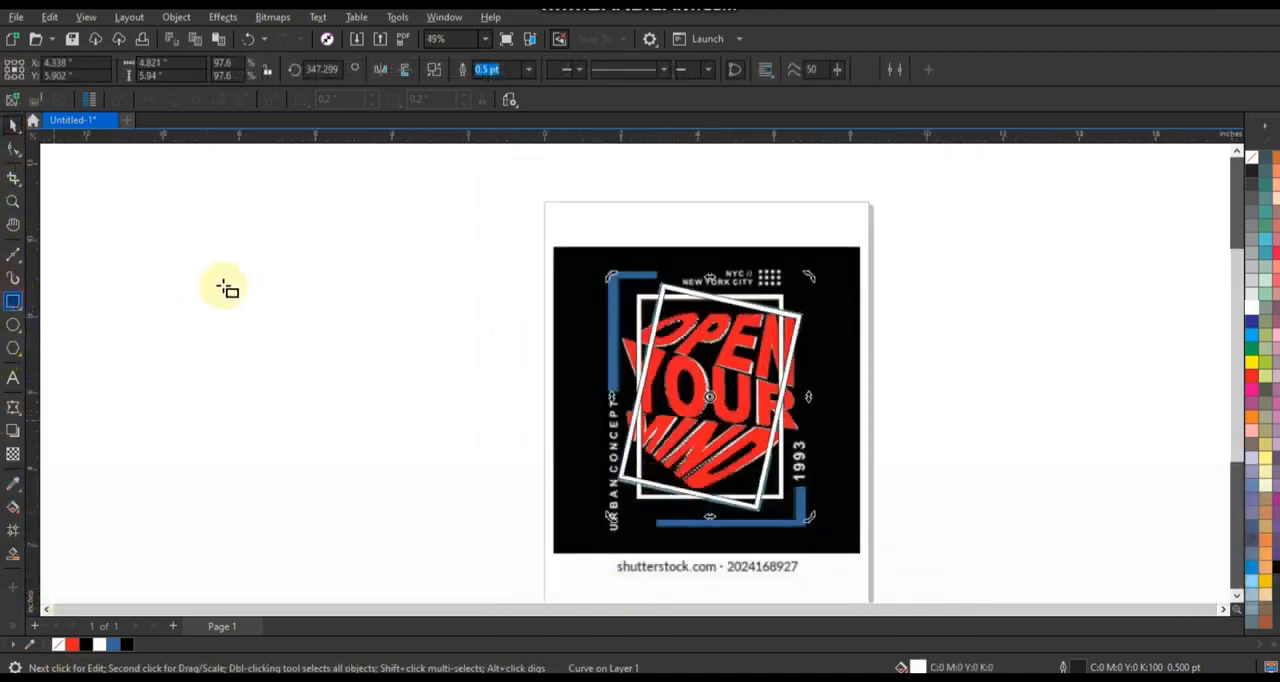
left_click_drag(209, 250, 467, 548)
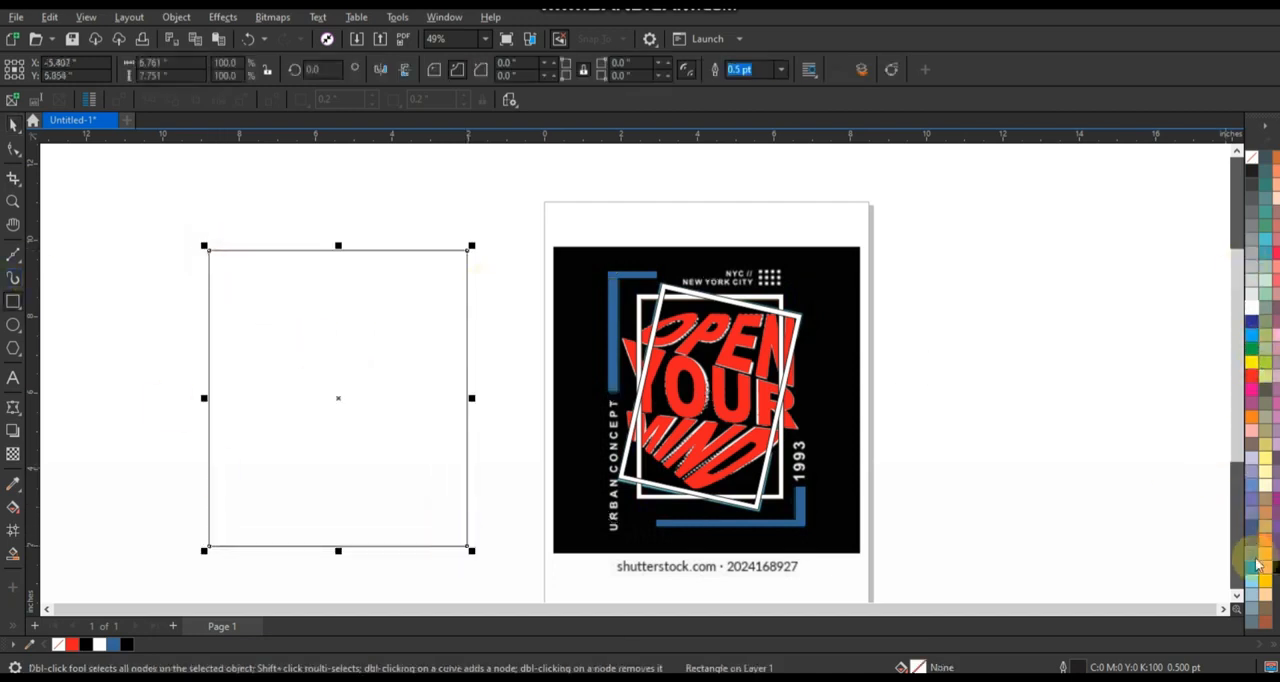
left_click(1277, 568)
left_click(12, 128)
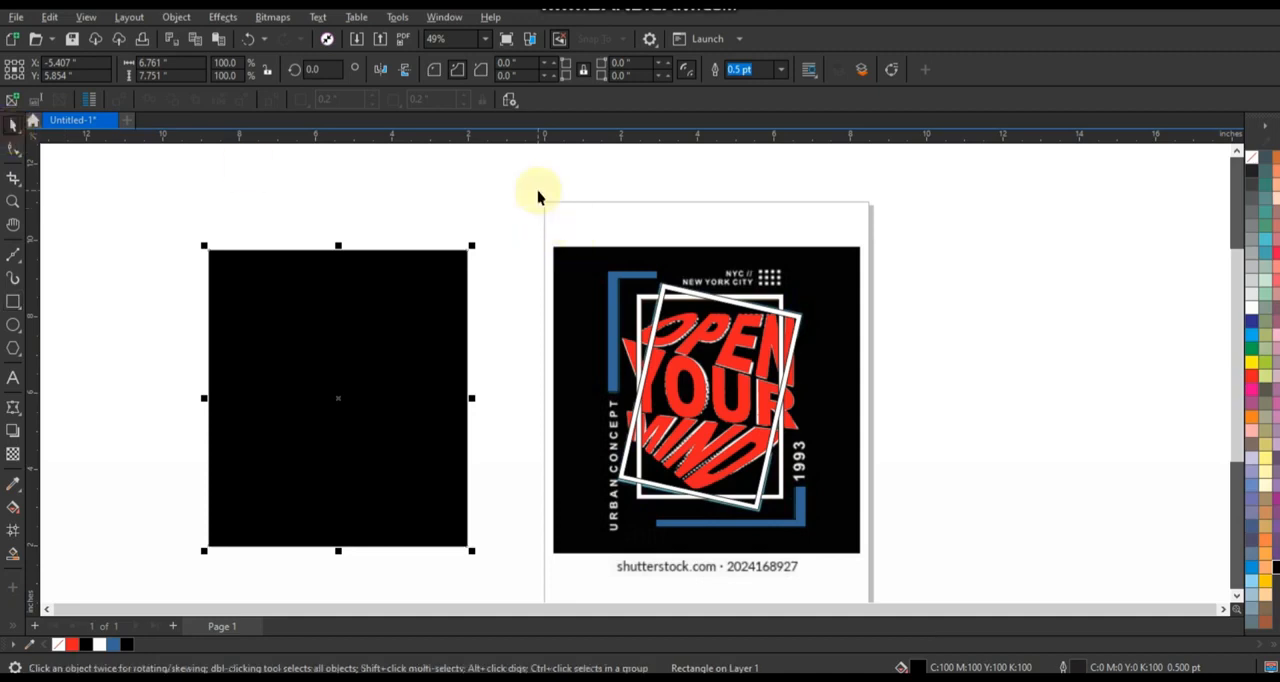
Move the seven traced lettering and frame objects off the reference onto the black rectangle and bring them to the front.
left_click_drag(652, 404, 808, 530)
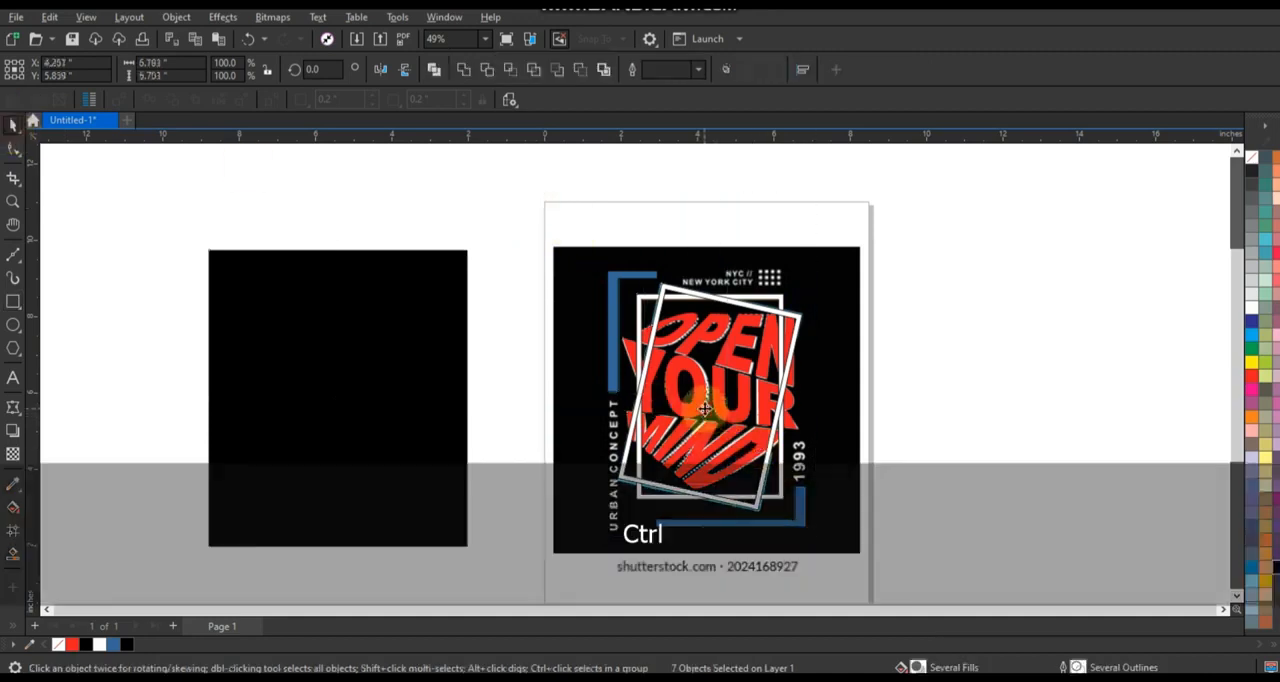
left_click_drag(705, 408, 340, 408)
key("shift")
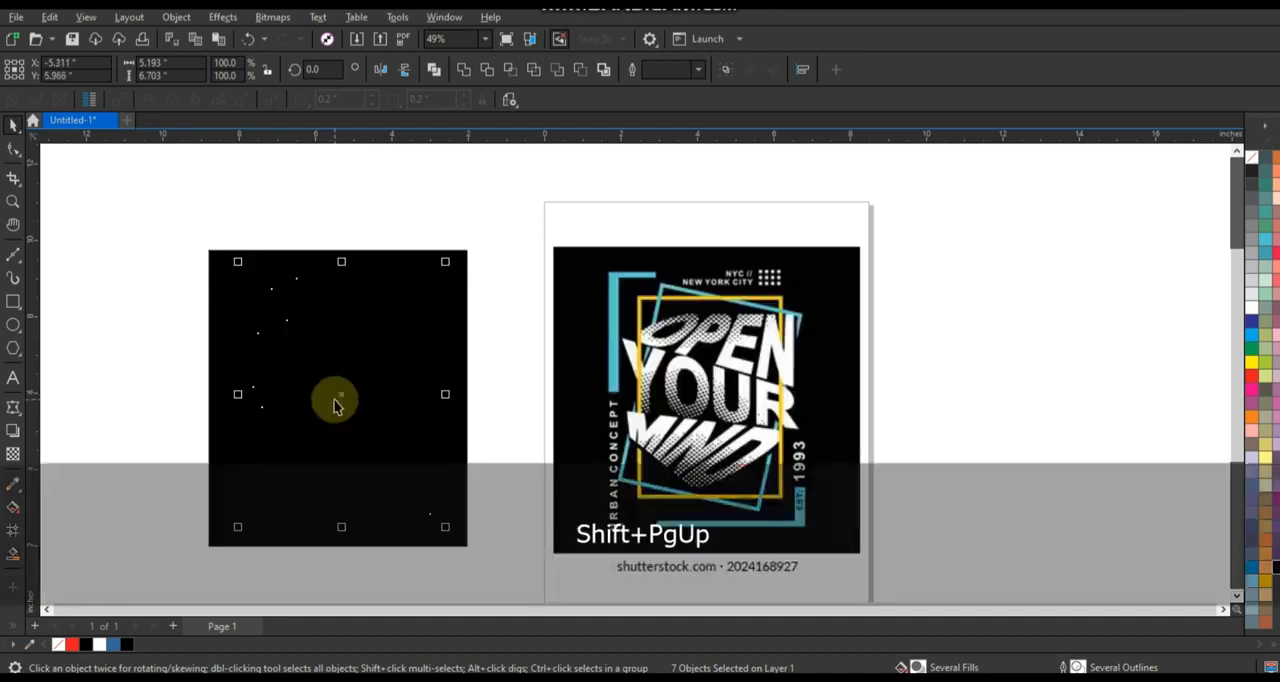
key("shift+Page_Up")
scroll(586, 348, "down", 1)
scroll(246, 497, "up", 2)
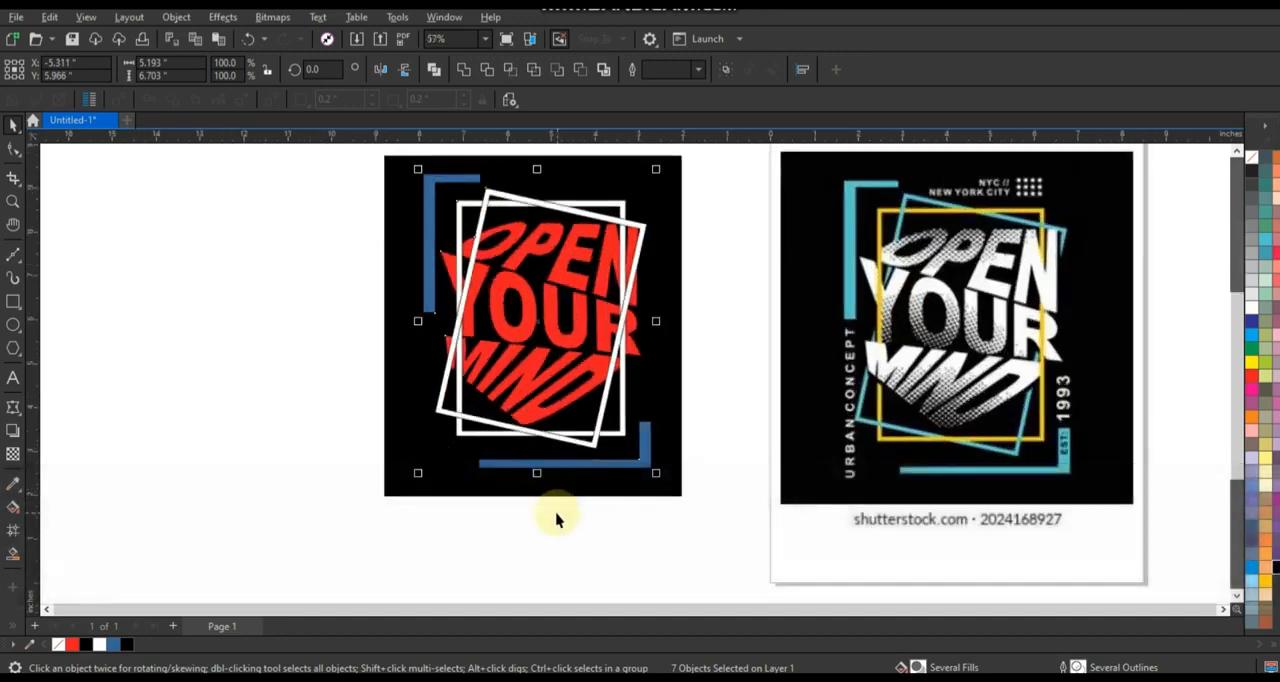
Sample the light blue from the reference artwork's corner bar and apply it to both blue corner sections.
scroll(600, 466, "up", 1)
scroll(331, 486, "down", 2)
key("ctrl")
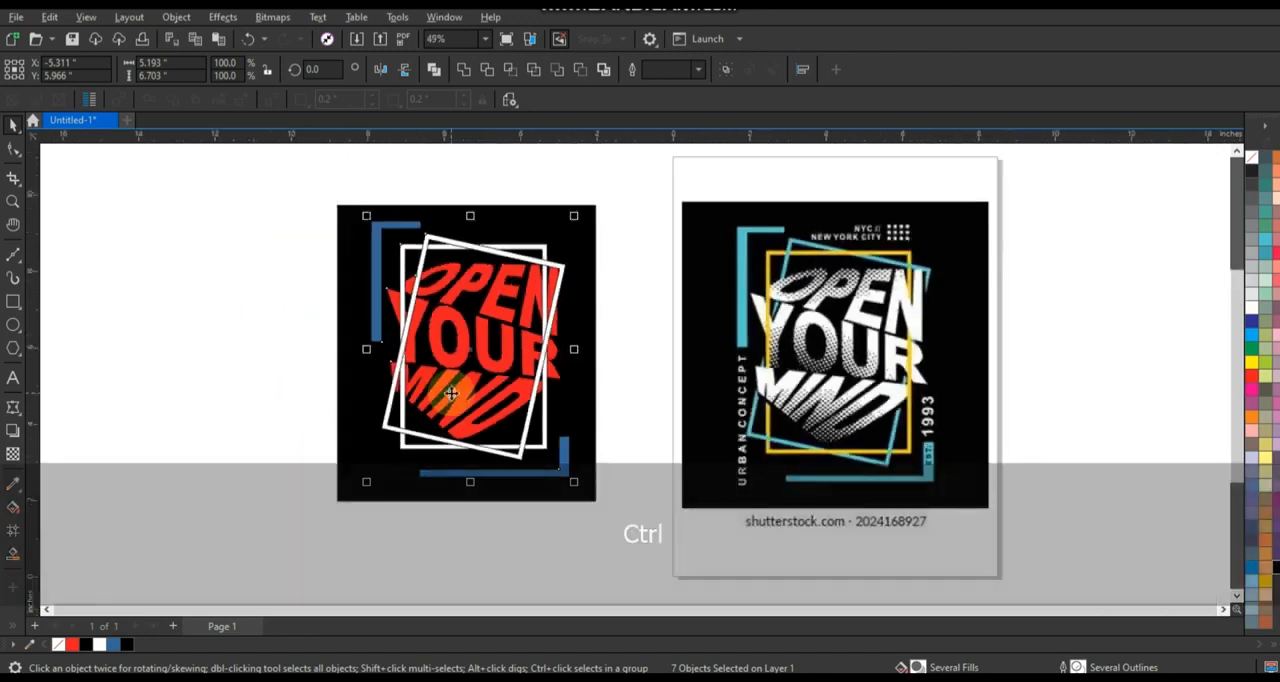
left_click(266, 343)
left_click(542, 475)
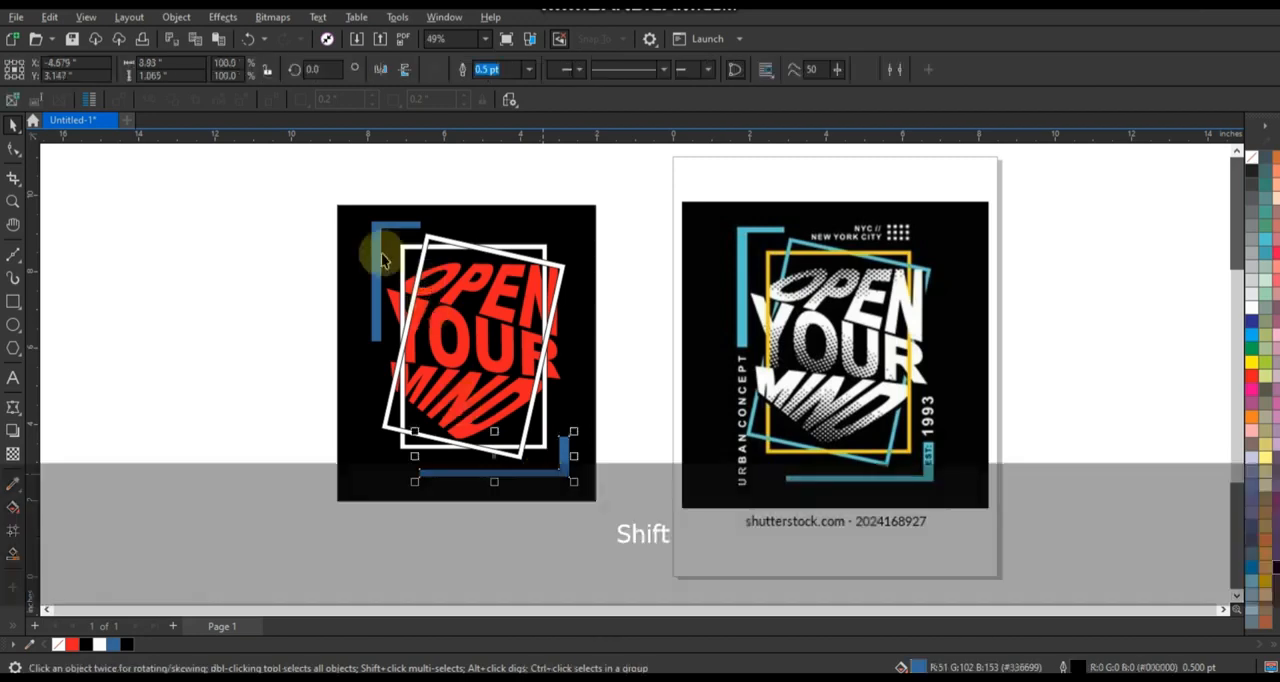
left_click(375, 255, "shift")
left_click(13, 484)
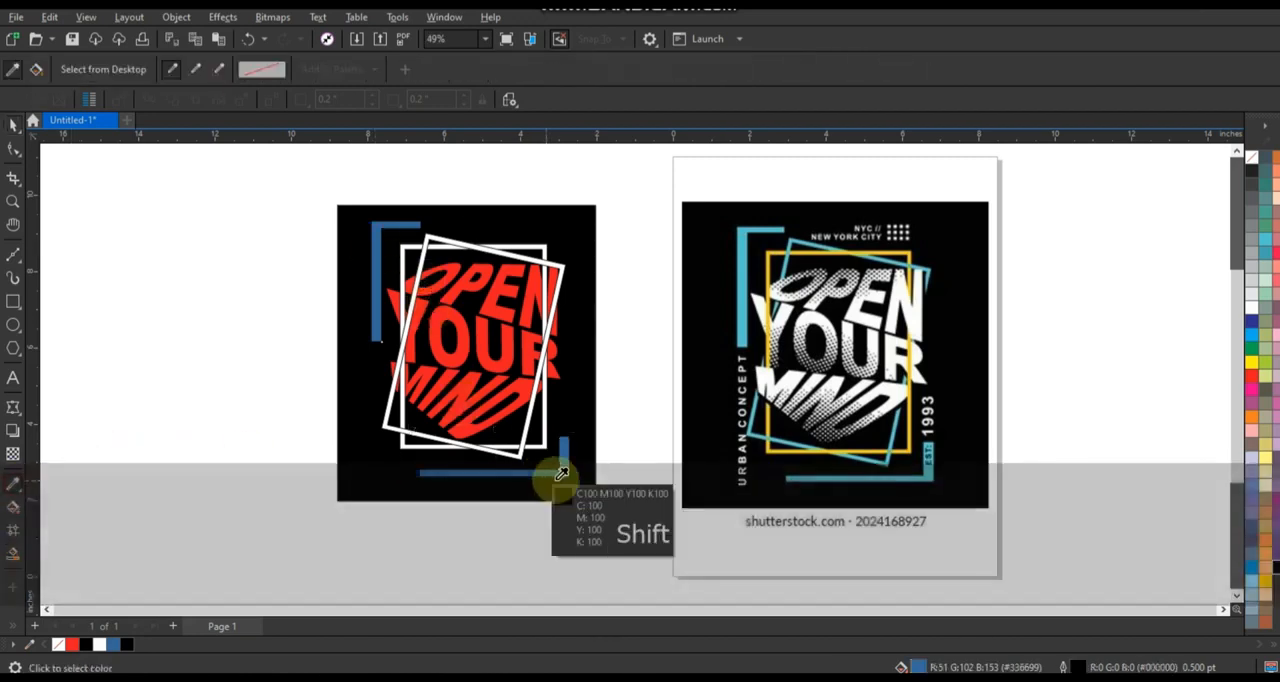
left_click(797, 477)
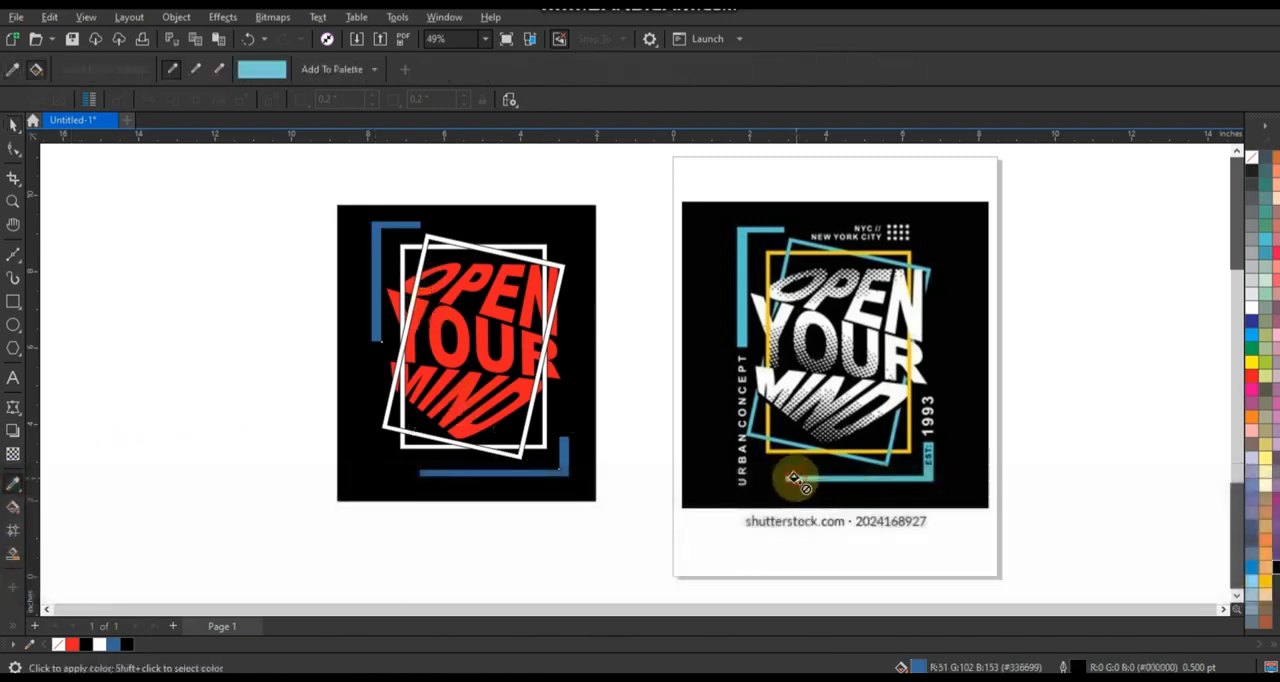
left_click(565, 455)
left_click(375, 243)
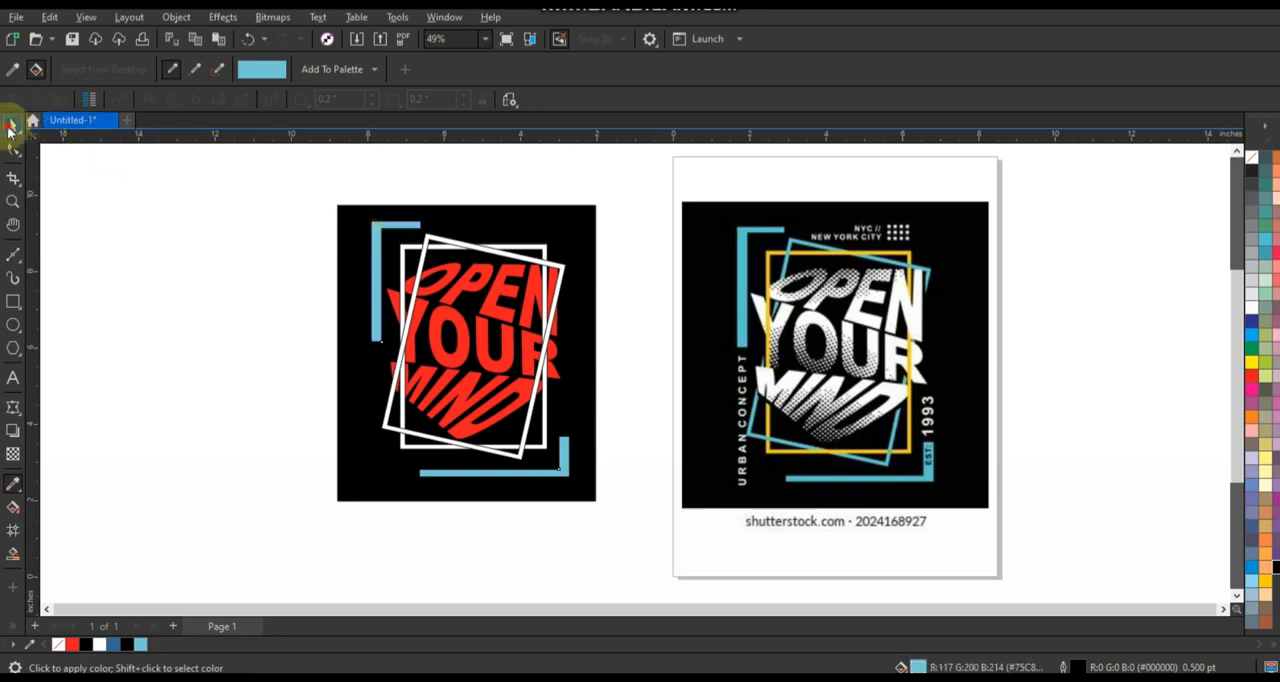
left_click(13, 126)
Recolour the tilted frame yellow, the upright frame light blue and the lettering white.
scroll(470, 344, "up", 1)
left_click(177, 343)
left_click(384, 397)
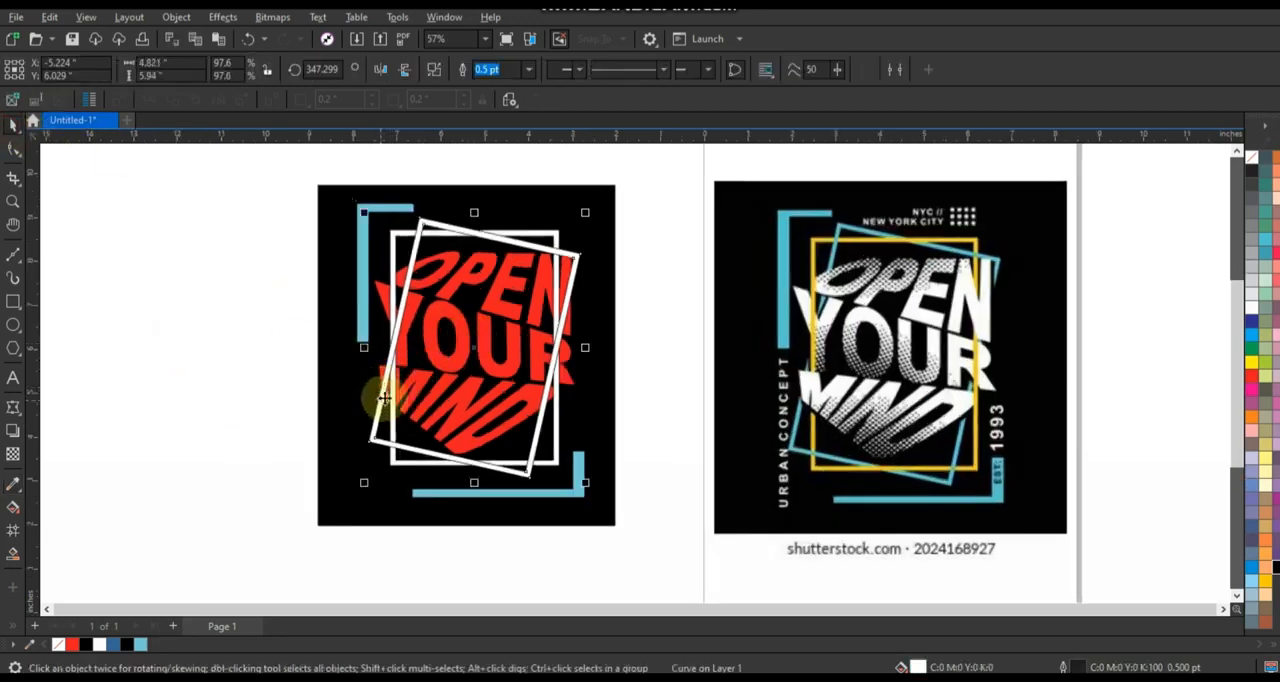
left_click(1250, 370)
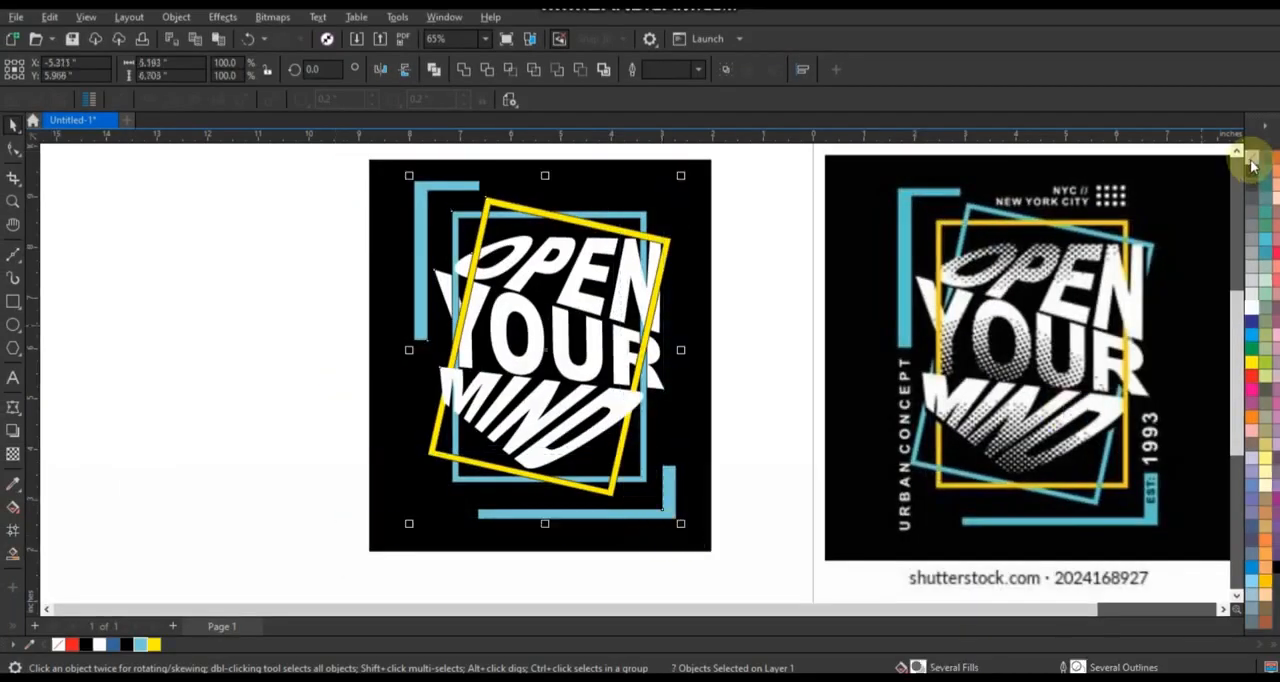
Remove the outlines from the seven artwork objects and deselect them.
right_click(1251, 160)
left_click(1240, 172)
left_click(290, 266)
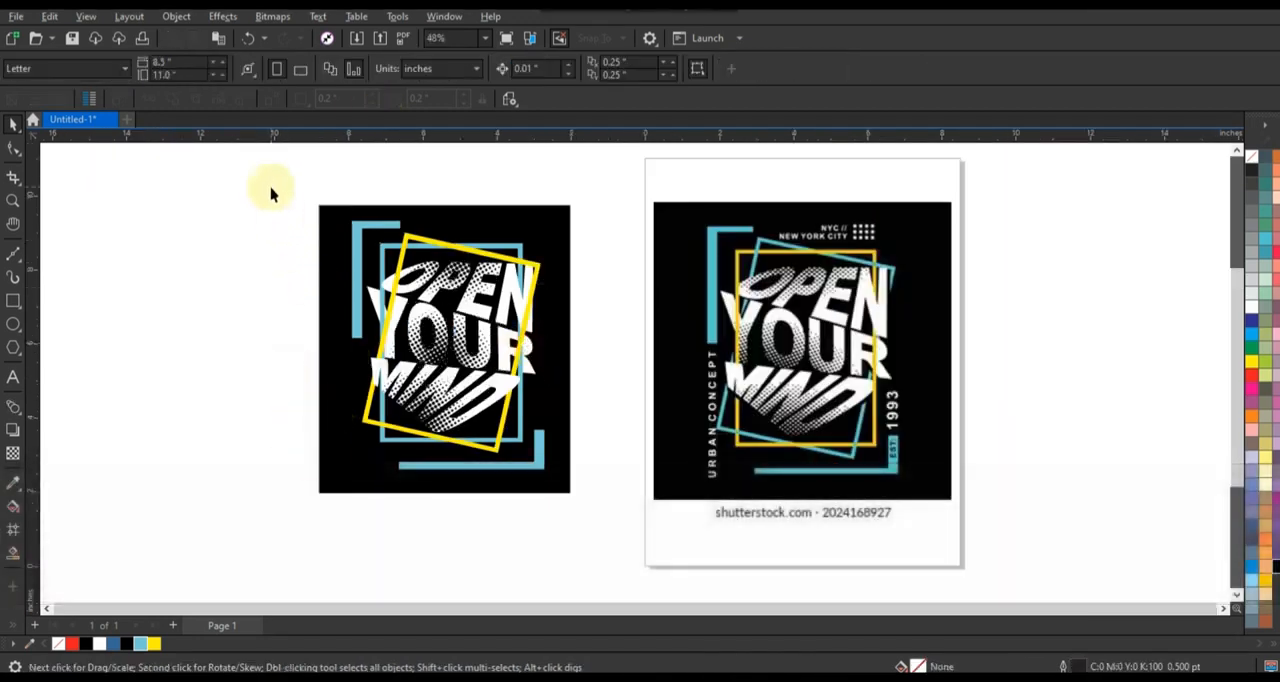
Zoom in on the finished design and the reference together and compare them in a full-screen preview.
left_click_drag(614, 445, 997, 531)
key("shift+F2")
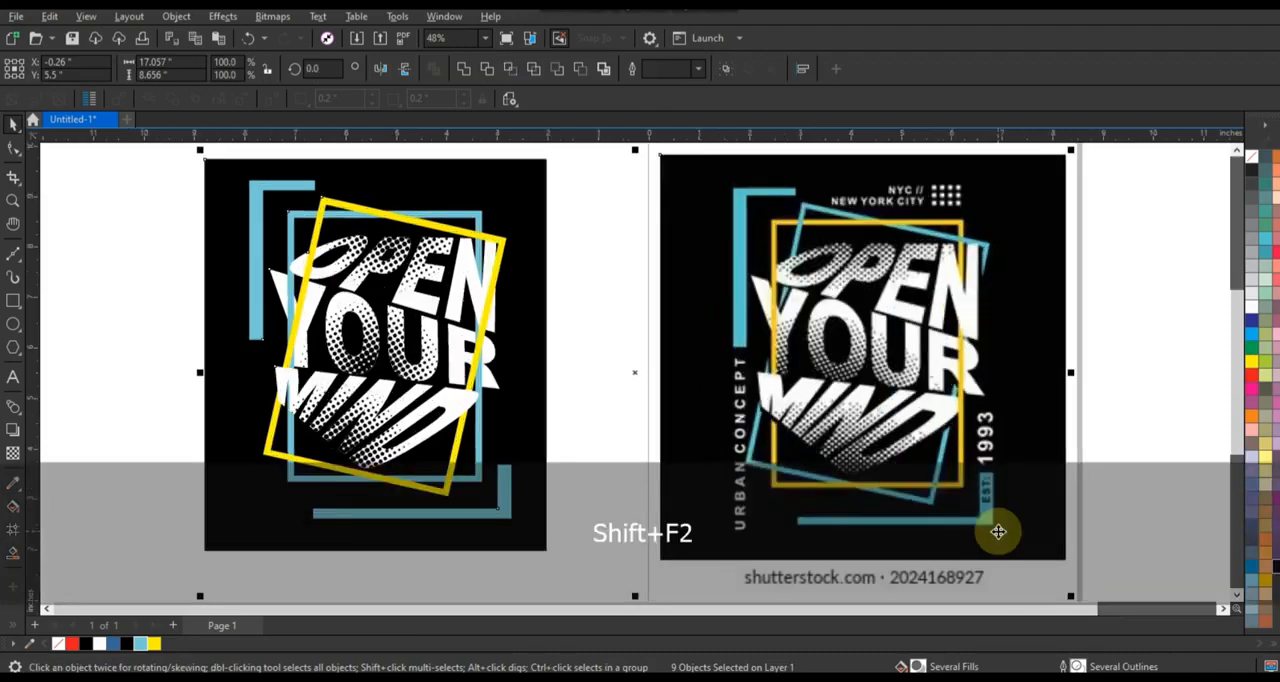
key("Escape")
key("F9")
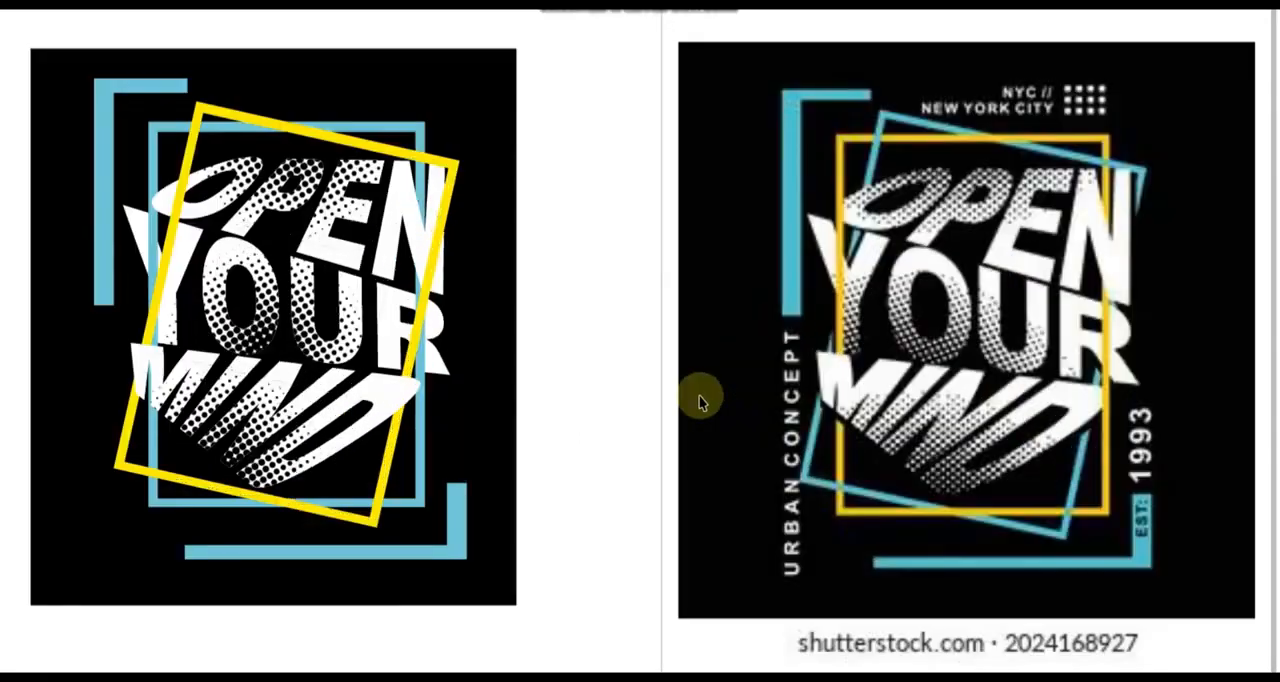